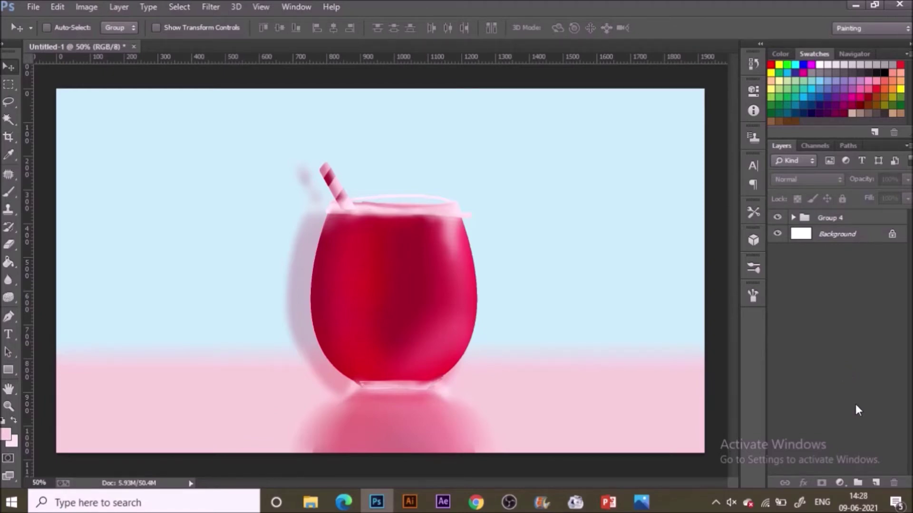
Hide Group 4 and, on a new layer, draw a straight horizontal Pen path about 390 px long for the glass rim
left_click(778, 218)
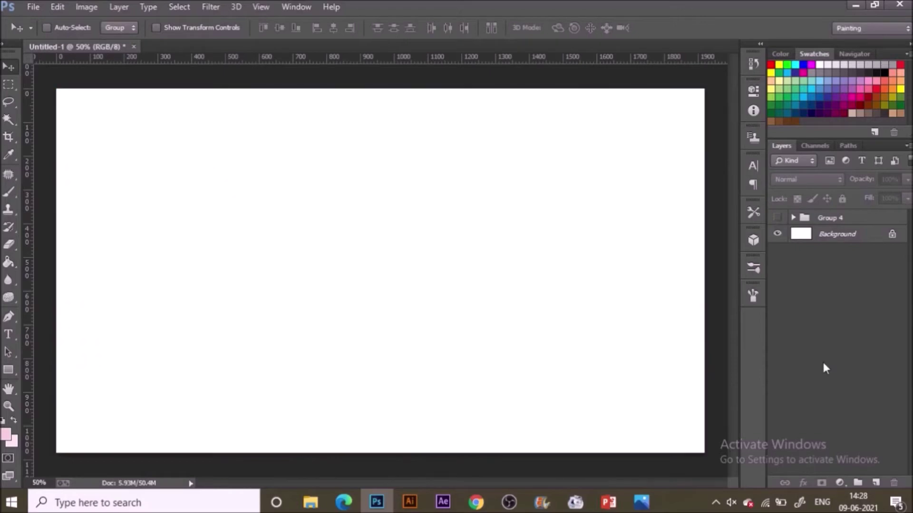
left_click(875, 483)
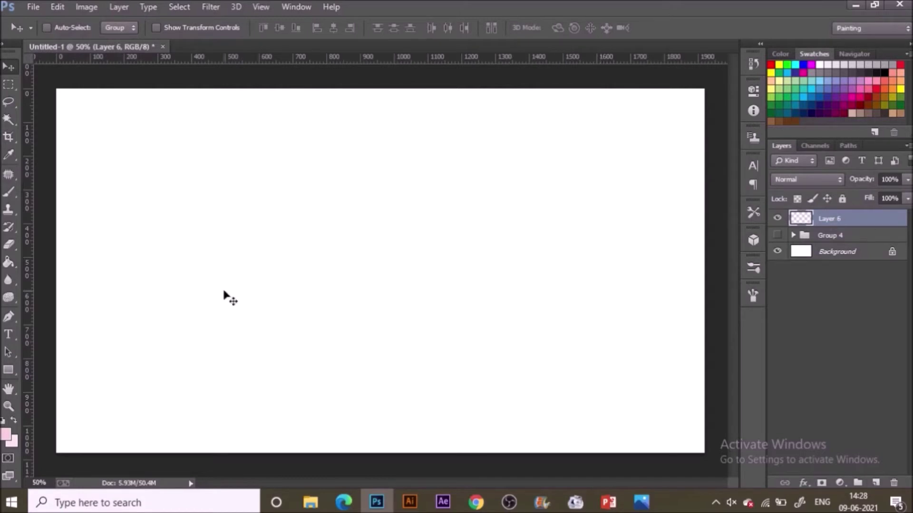
key("p")
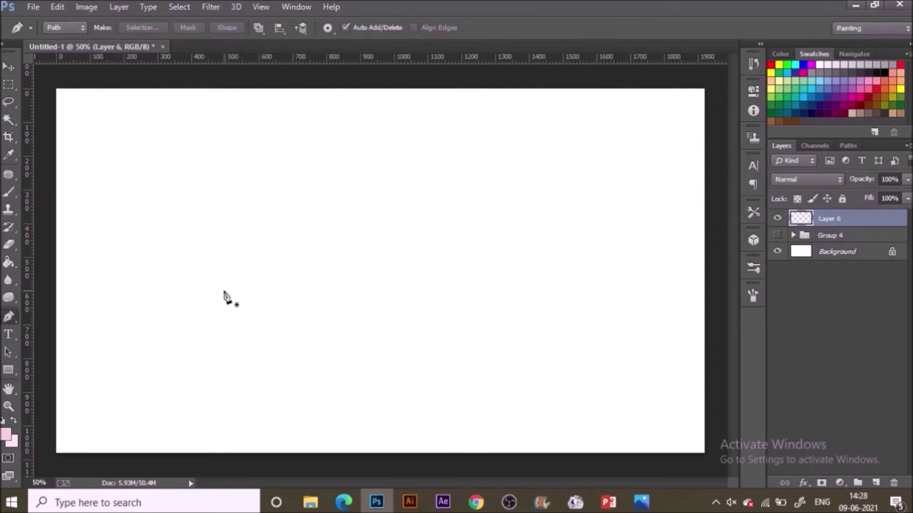
left_click(448, 202)
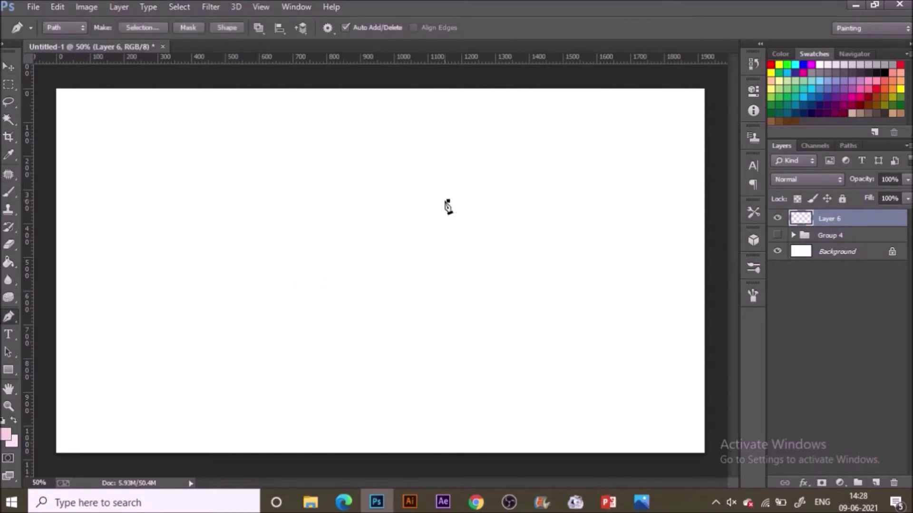
left_click(316, 201)
Set the Brush tool to Normal blending mode and 100% opacity
left_click(8, 193)
left_click(148, 29)
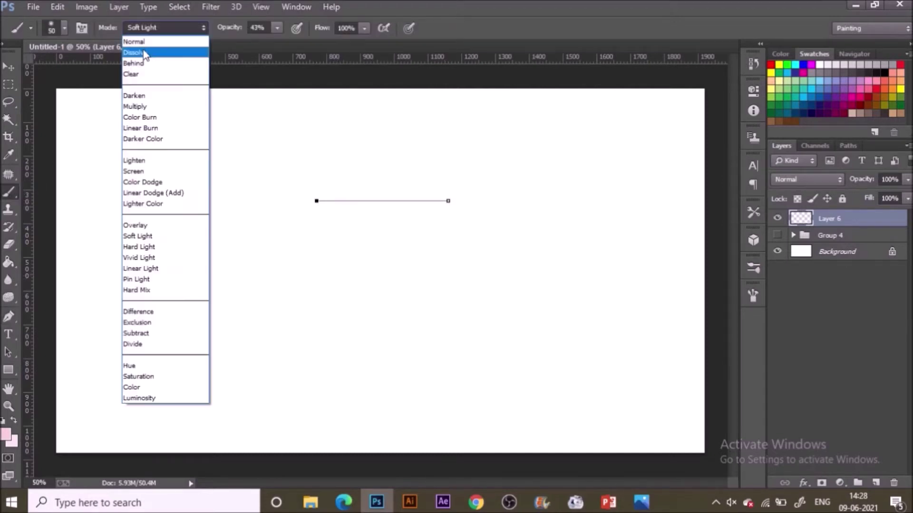
left_click(163, 40)
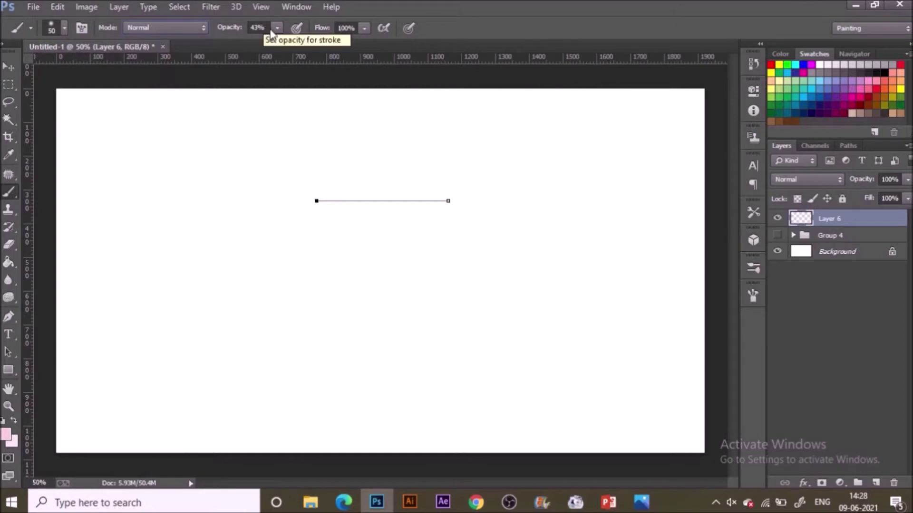
left_click(232, 29)
type("100")
key("Return")
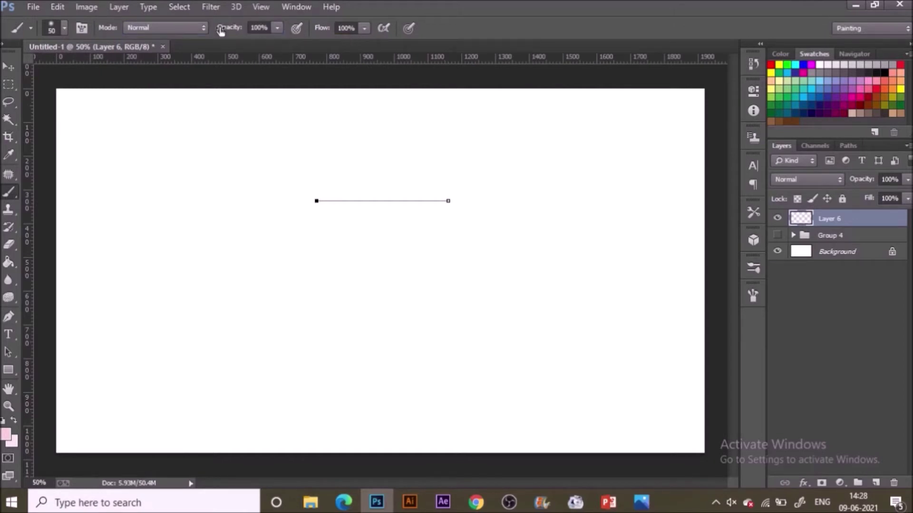
Look through the brush settings and presets, and reduce the brush to a thin outline size
left_click(753, 296)
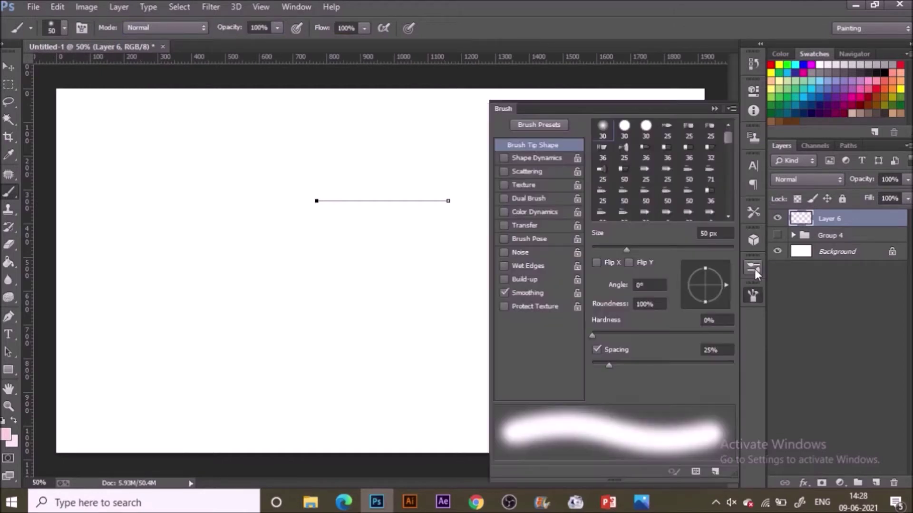
left_click(754, 269)
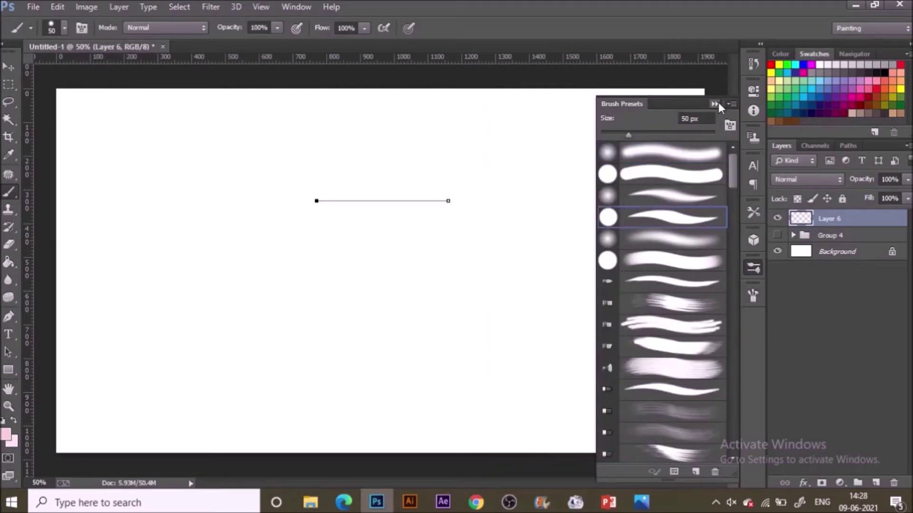
left_click(715, 104)
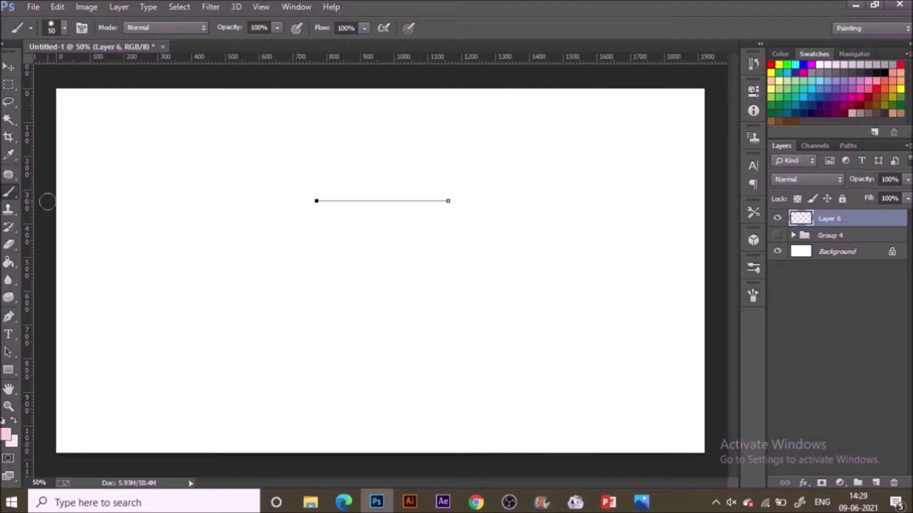
key("bracketleft")
key("bracketleft")
key("bracketleft")
key("bracketleft")
key("bracketleft")
key("bracketleft")
key("bracketleft")
key("bracketleft")
key("bracketleft")
key("bracketright")
Extend the Pen path from the rim's left end with a curved segment forming the left side of the glass
key("p")
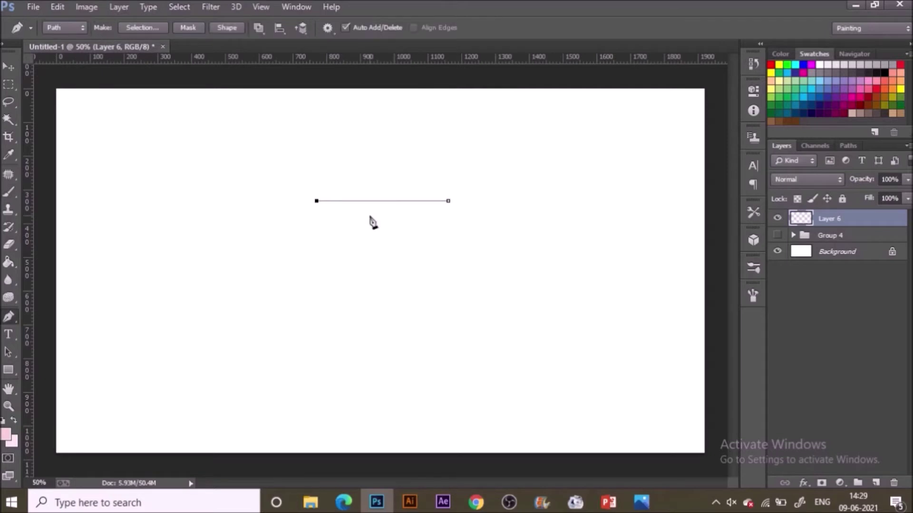
right_click(373, 222)
left_click(422, 63)
left_click_drag(333, 329, 413, 383)
key("ctrl+z")
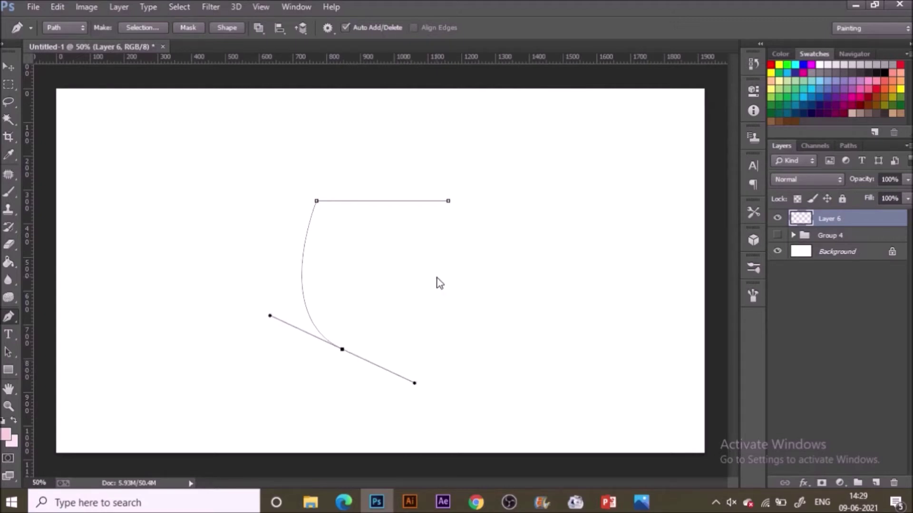
Try stroking the open glass path with the Brush in the current pink colour
right_click(437, 280)
left_click(497, 253)
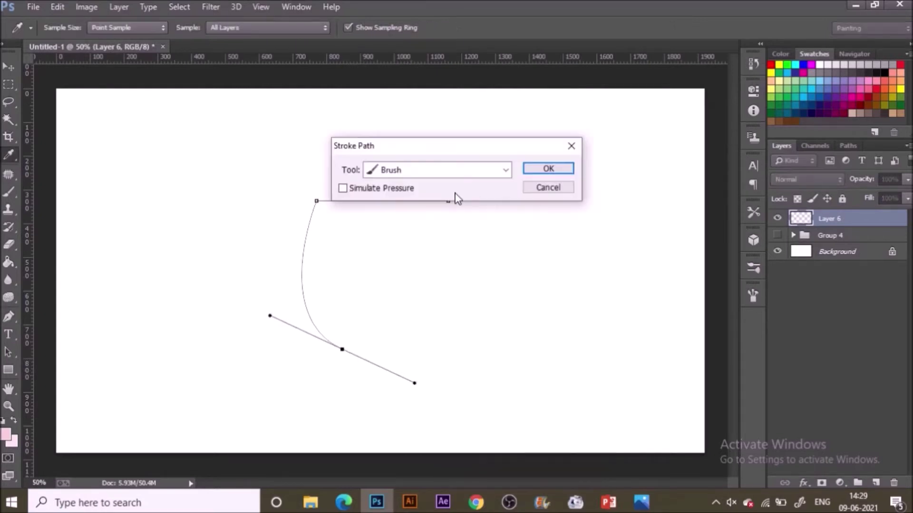
left_click(542, 167)
key("ctrl+z")
Reset the foreground colour to black, stroke the glass path with the Brush and clear the path
left_click(4, 421)
right_click(351, 301)
left_click(442, 253)
left_click(534, 172)
left_click(530, 172)
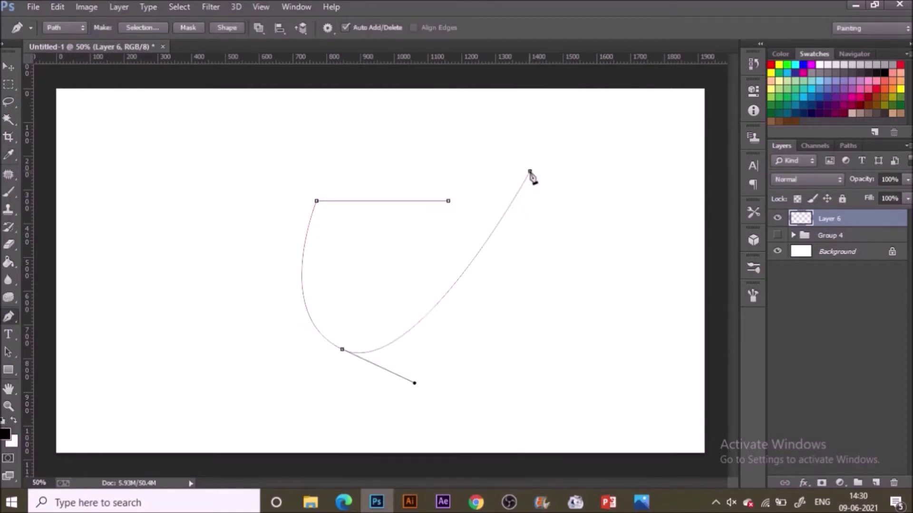
key("ctrl+z")
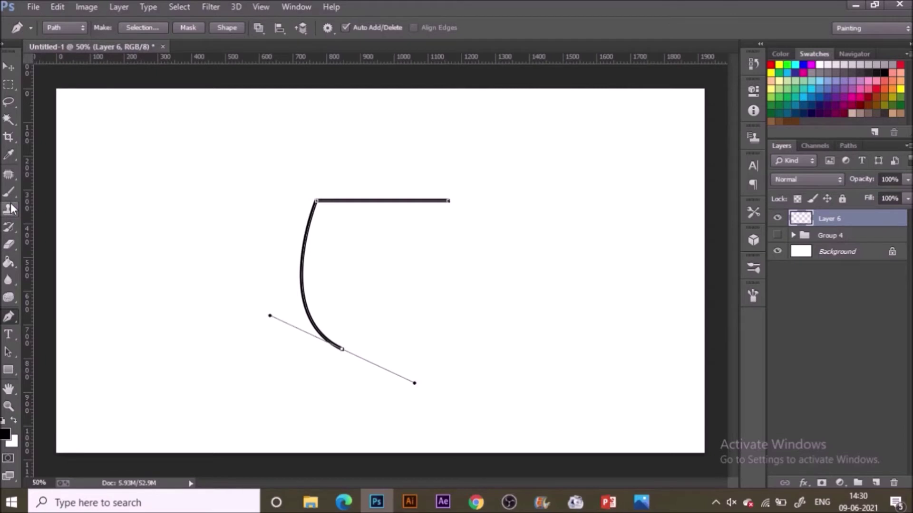
key("Escape")
key("Return")
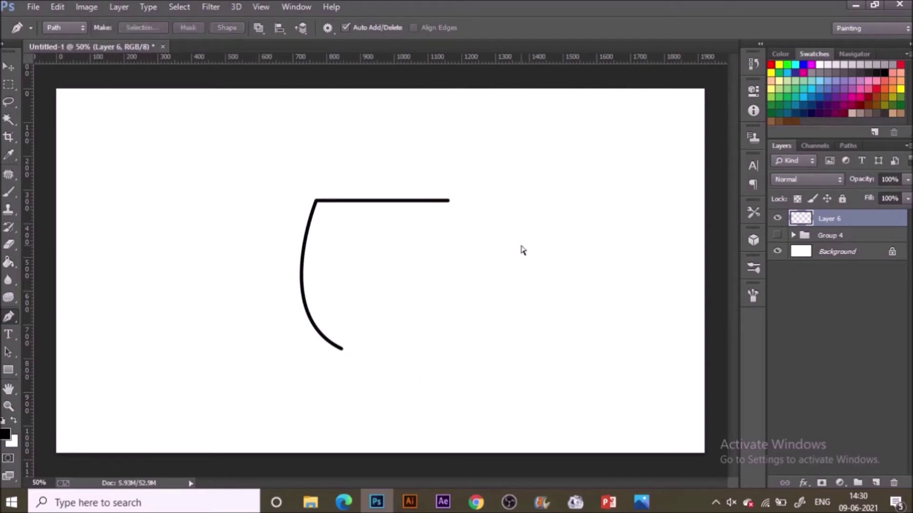
Duplicate the outline layer, flip the copy horizontally and align it as the right side of the glass
key("v")
key("ctrl+j")
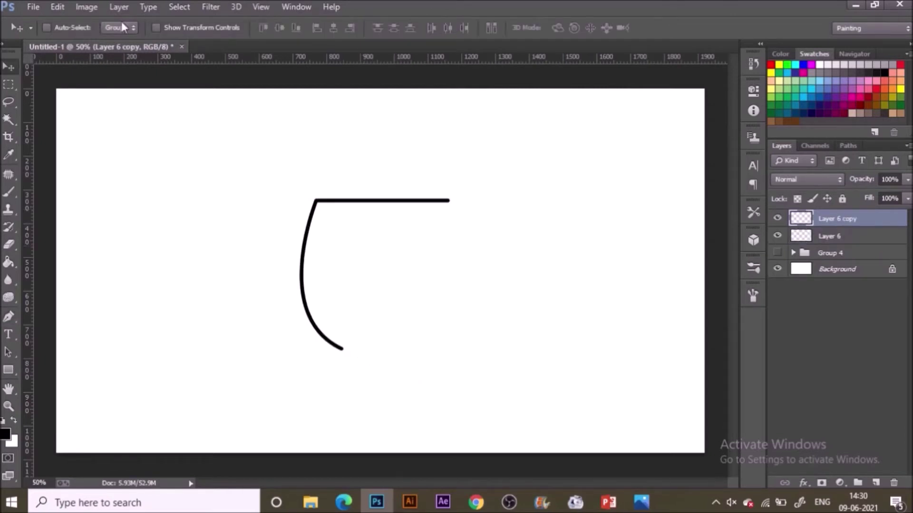
left_click(58, 6)
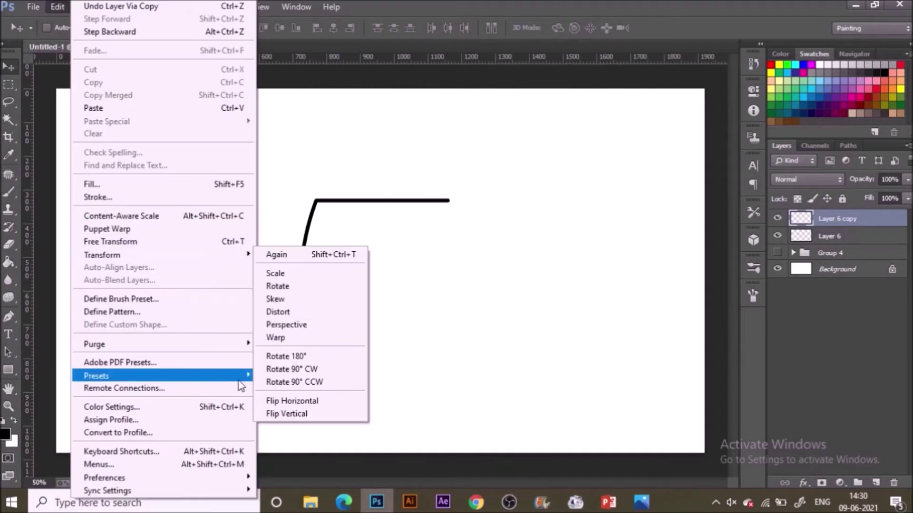
mouse_move(224, 255)
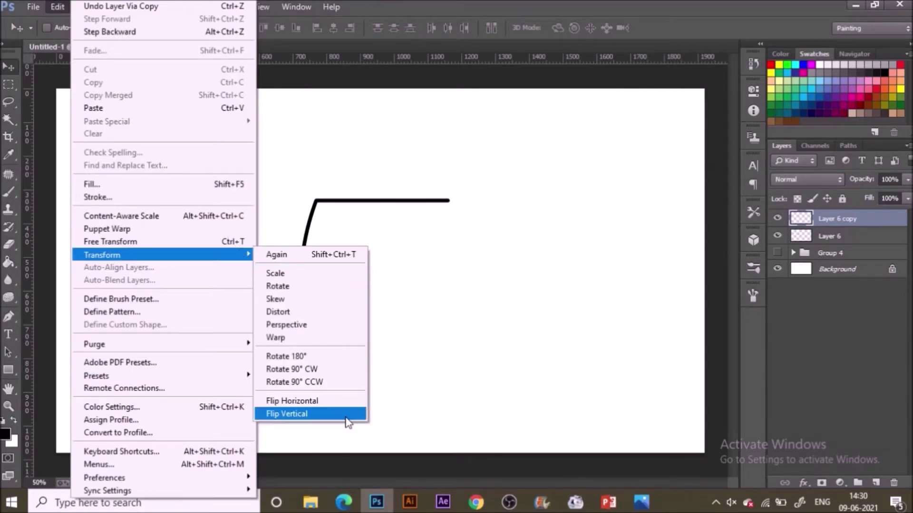
left_click(351, 402)
left_click_drag(352, 403, 372, 404)
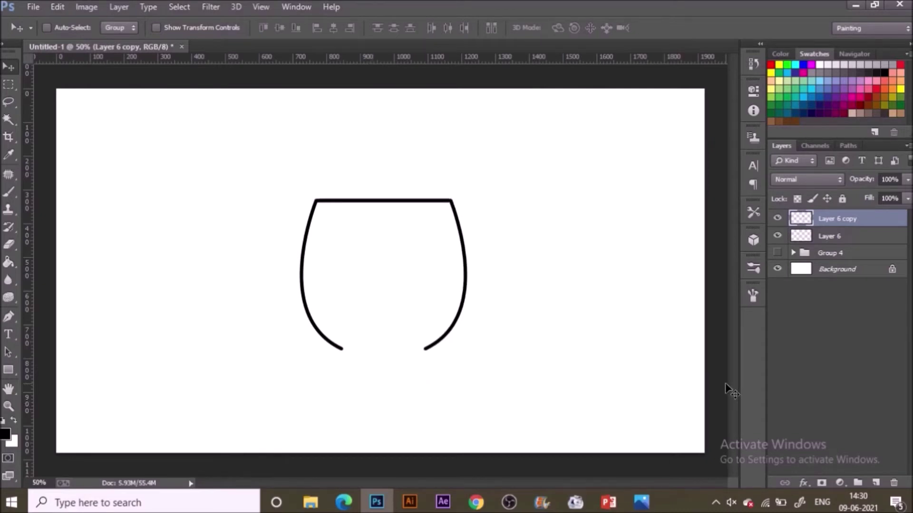
Close the glass base with a straight Pen path between the lower curve ends, stroked with the Brush
key("p")
left_click(425, 350)
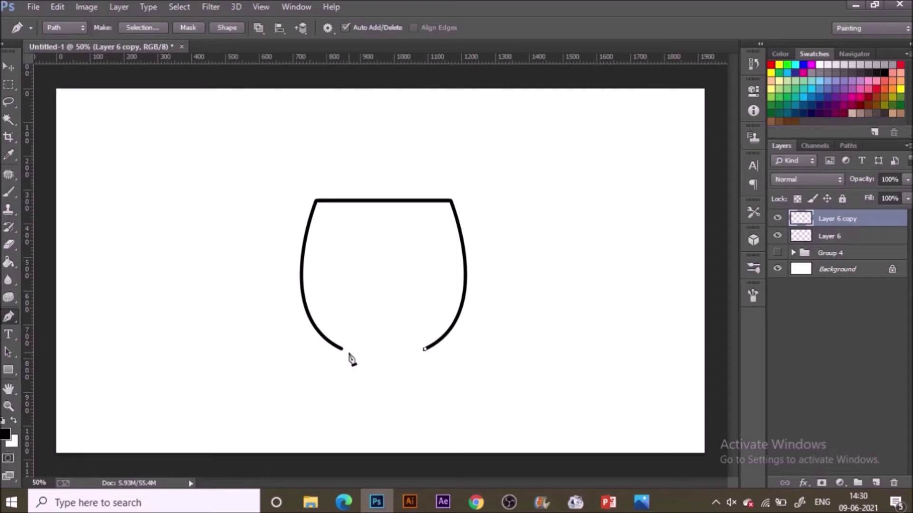
left_click(340, 349)
right_click(342, 351)
left_click(462, 122)
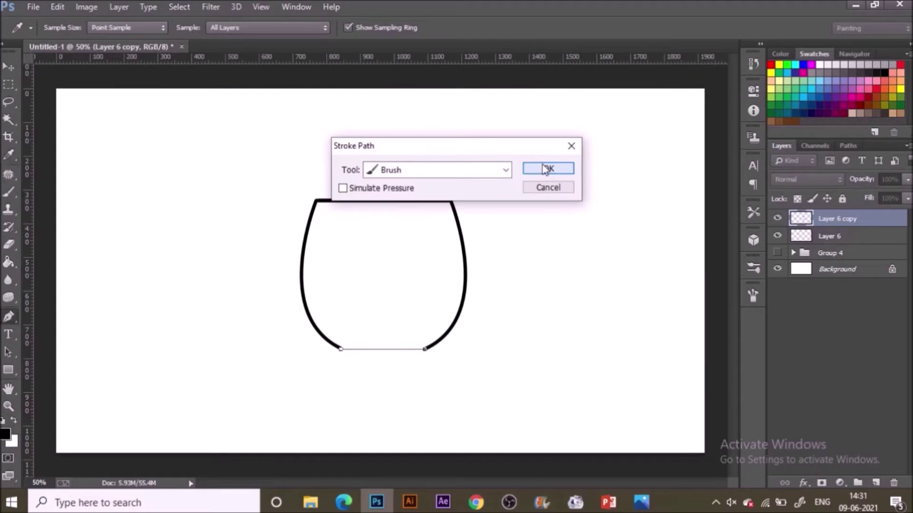
left_click(546, 169)
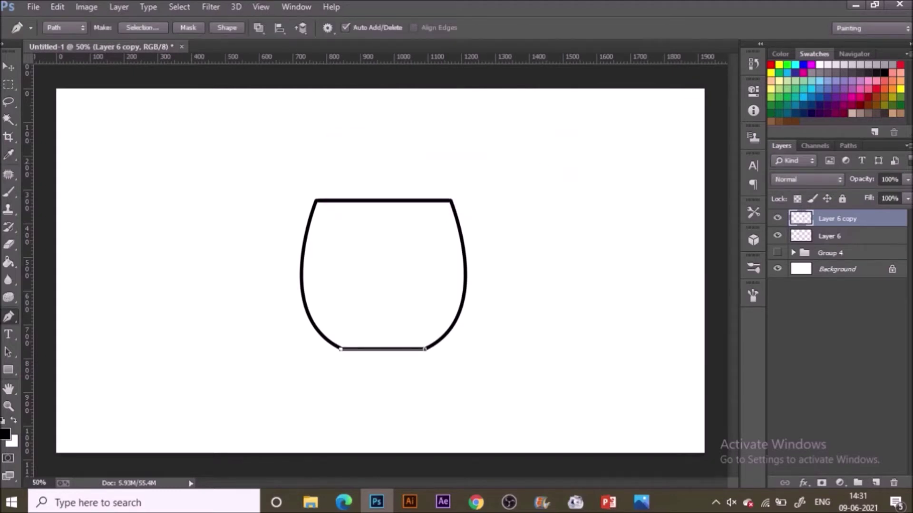
key("Escape")
Merge Layer 6 and its copy, and move the complete glass outline slightly down on the canvas
left_click(849, 237, "shift")
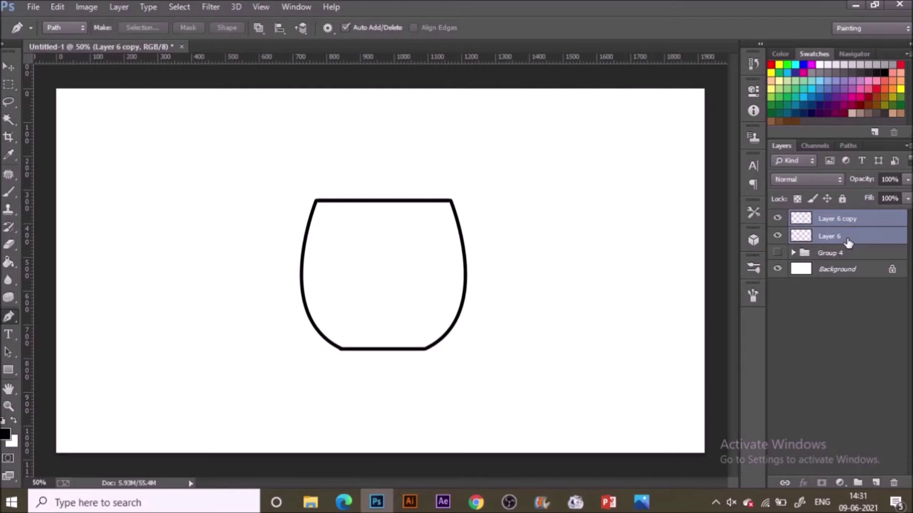
right_click(849, 236)
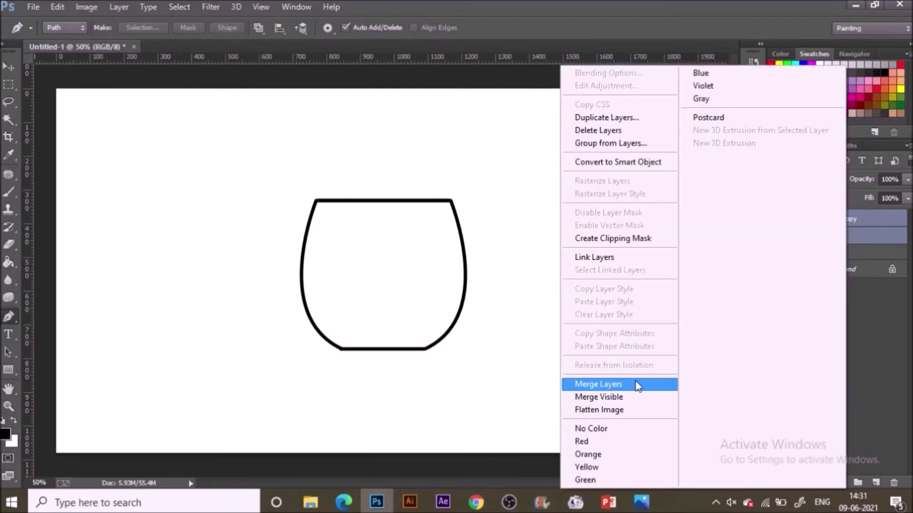
left_click(637, 384)
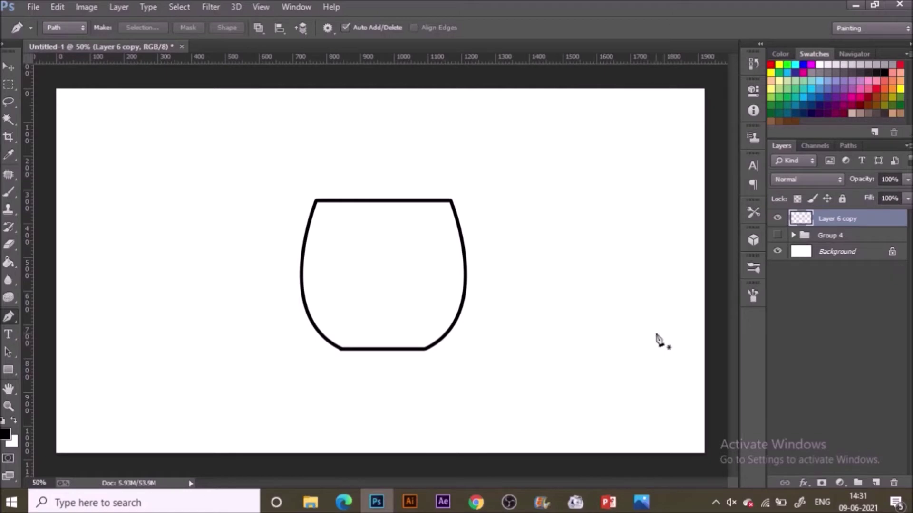
key("v")
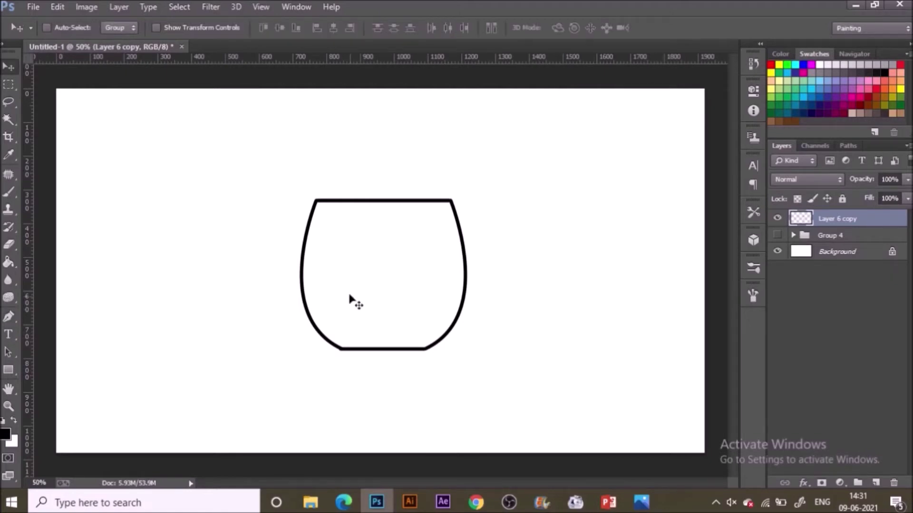
left_click_drag(350, 296, 400, 280)
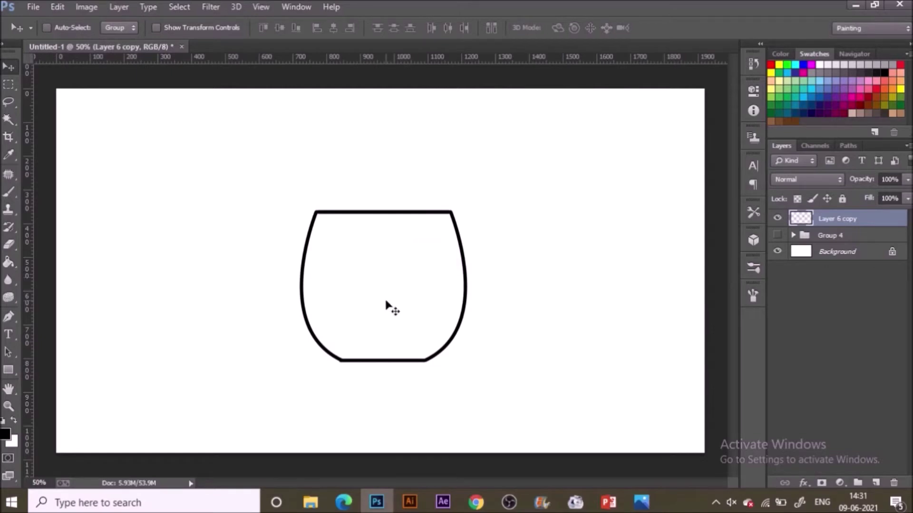
Select the glass interior together with its outline using the Magic Wand, and add a new layer for the fill
key("w")
left_click(401, 313)
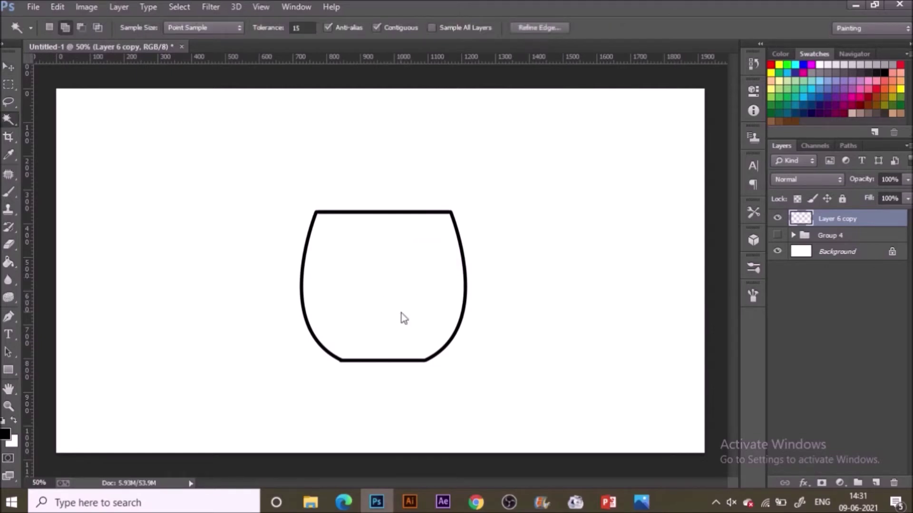
left_click(444, 214)
left_click(874, 482)
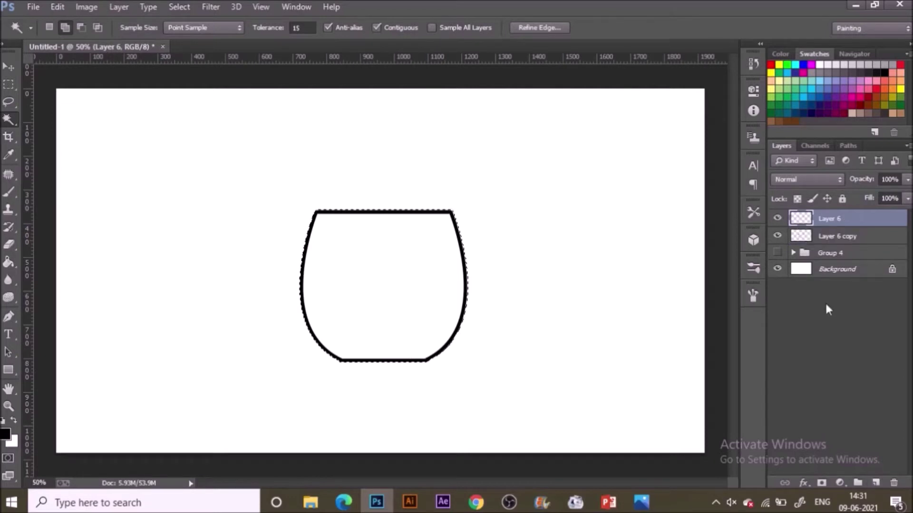
Set the foreground colour to crimson db104e
left_click(6, 434)
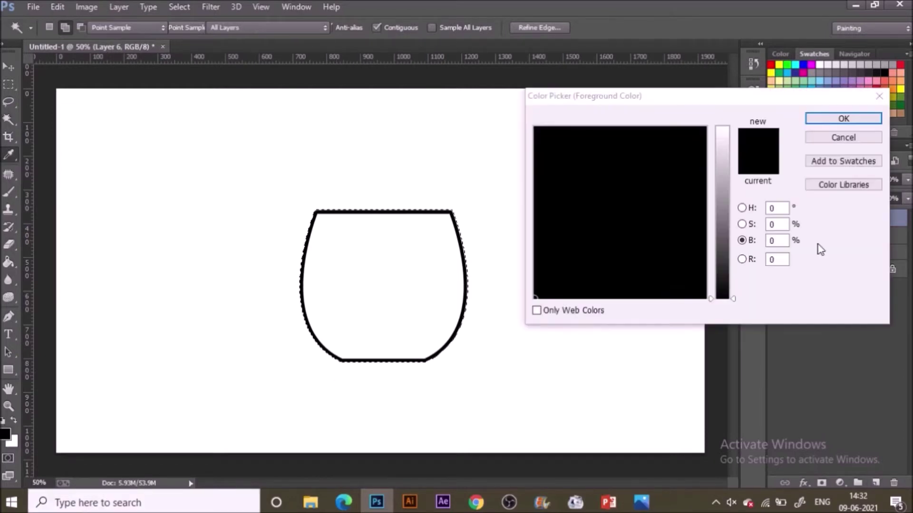
left_click(741, 208)
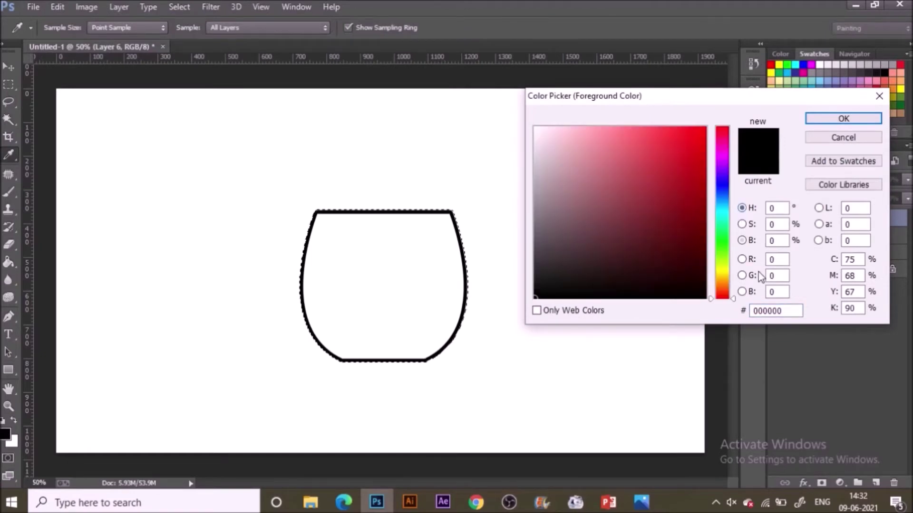
left_click(724, 138)
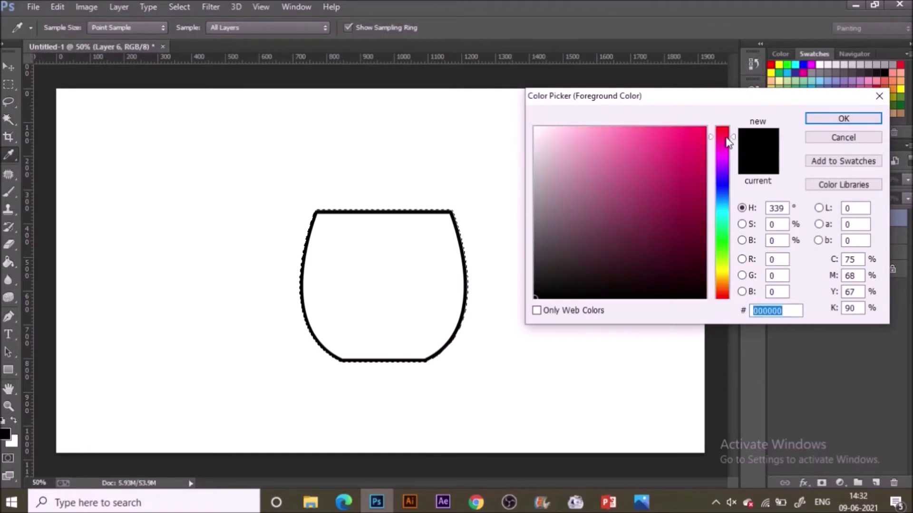
left_click_drag(726, 140, 731, 133)
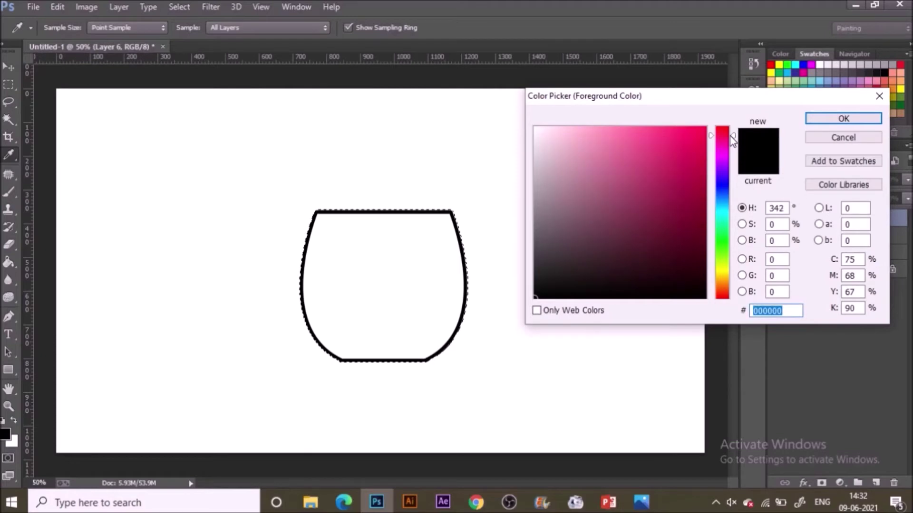
left_click(692, 176)
left_click_drag(694, 164, 693, 151)
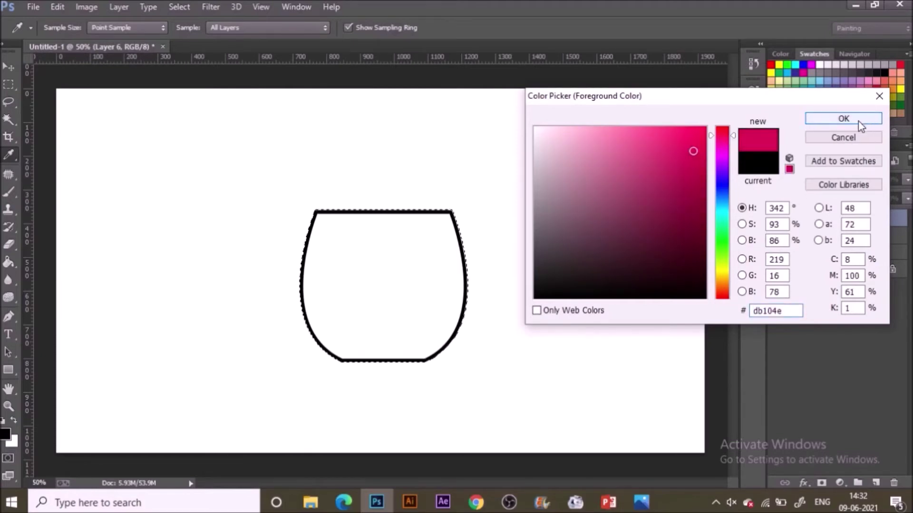
left_click(844, 118)
Fill the glass-shaped selection with the crimson foreground colour using the Paint Bucket, and deselect it
key("w")
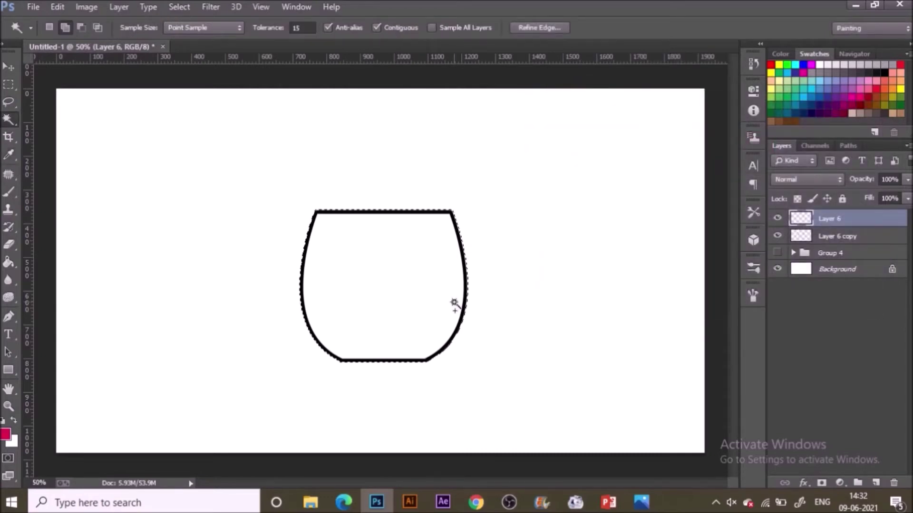
key("g")
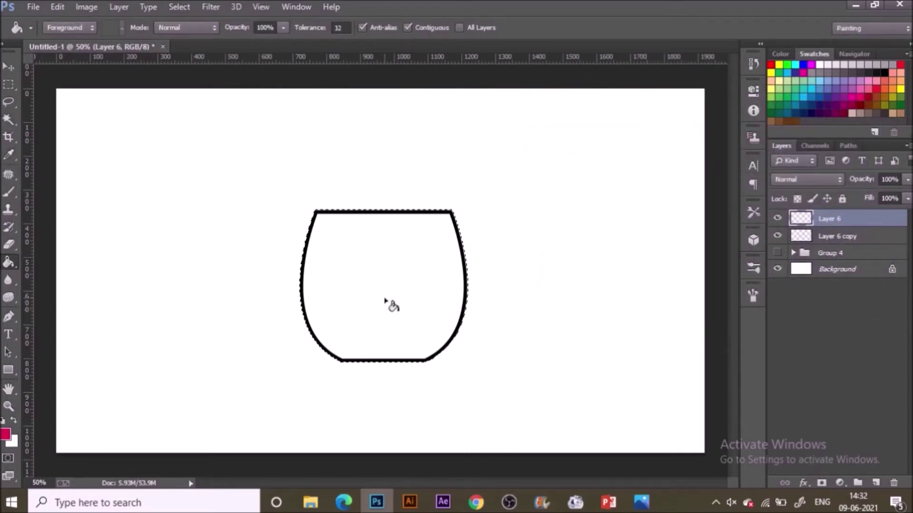
left_click(777, 236)
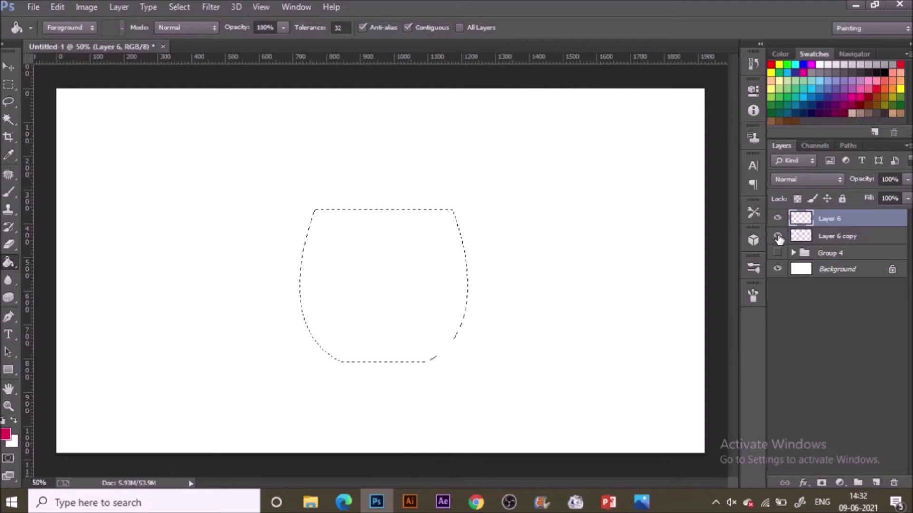
left_click(777, 236)
left_click(380, 256)
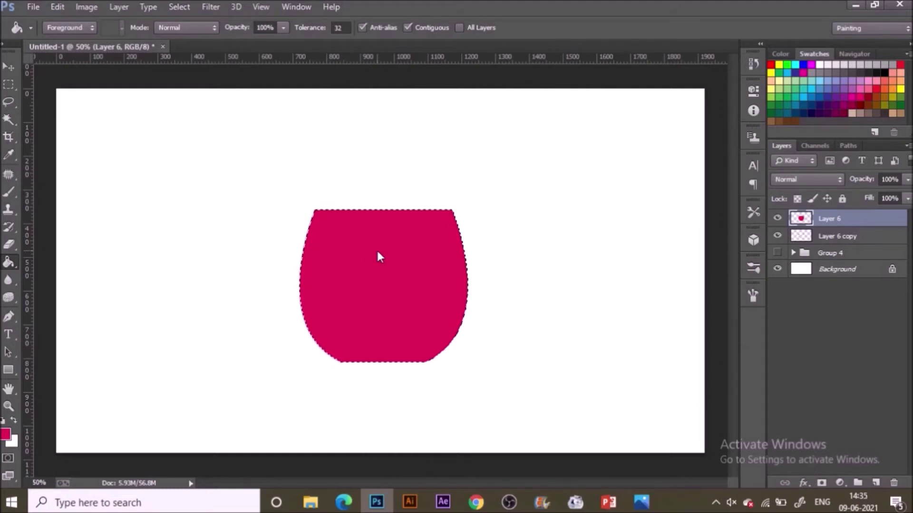
key("ctrl+d")
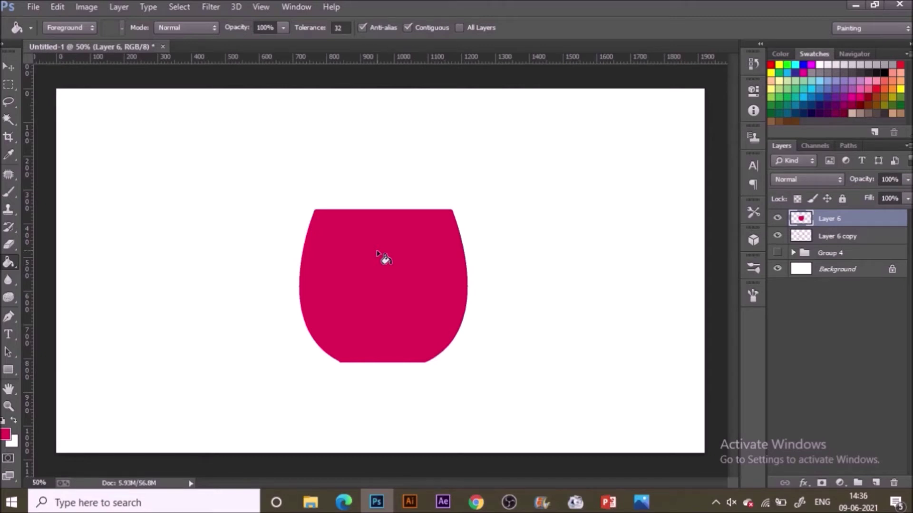
On a new layer, outline a low curved rim above the glass with the Brush in pale pink
key("b")
left_click(876, 483)
left_click(14, 443)
left_click_drag(563, 133, 548, 135)
left_click(872, 120)
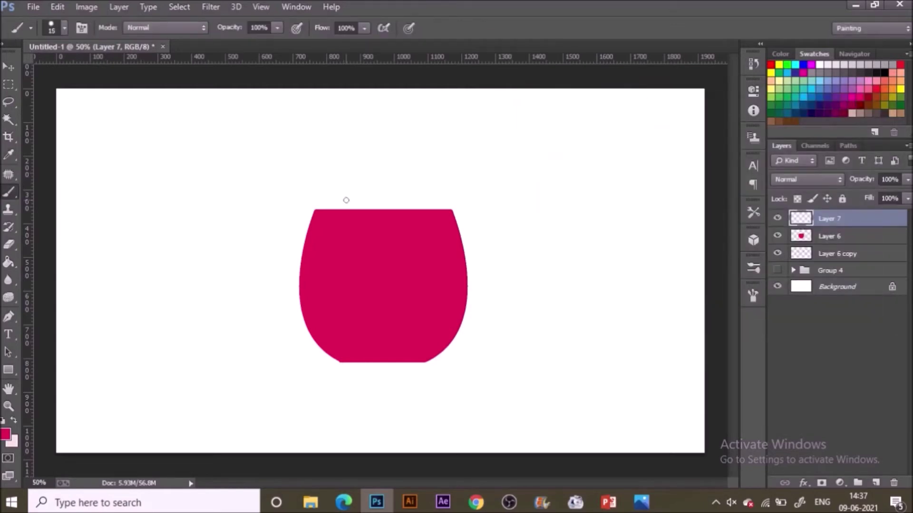
key("x")
left_click_drag(387, 191, 443, 199)
left_click(326, 207)
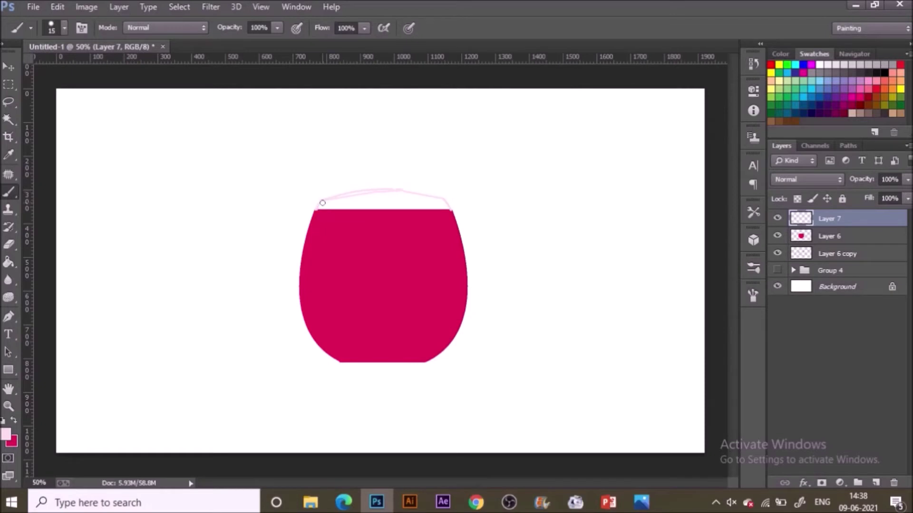
Lighten the pale pink, paint the rim's wavy lower edge over the drink, and fill the rim area
left_click(5, 433)
left_click(543, 129)
left_click(843, 118)
left_click_drag(442, 209, 353, 216)
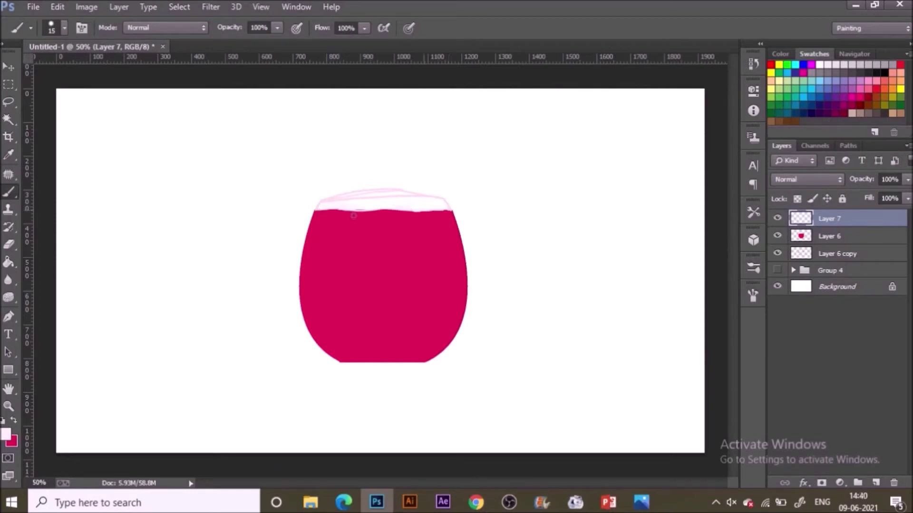
key("g")
left_click(404, 205)
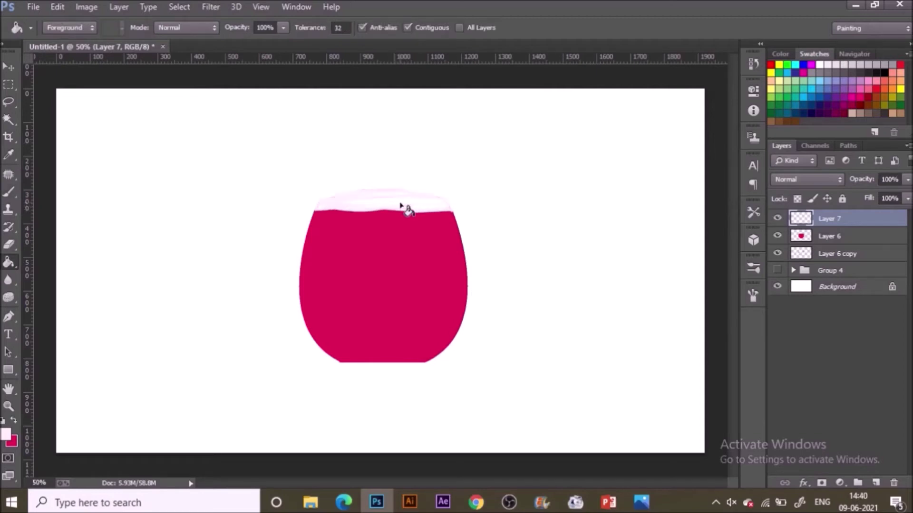
Sample the crimson from the glass and brush a thin horizontal streak across the pale rim
key("b")
key("i")
left_click(396, 323)
key("b")
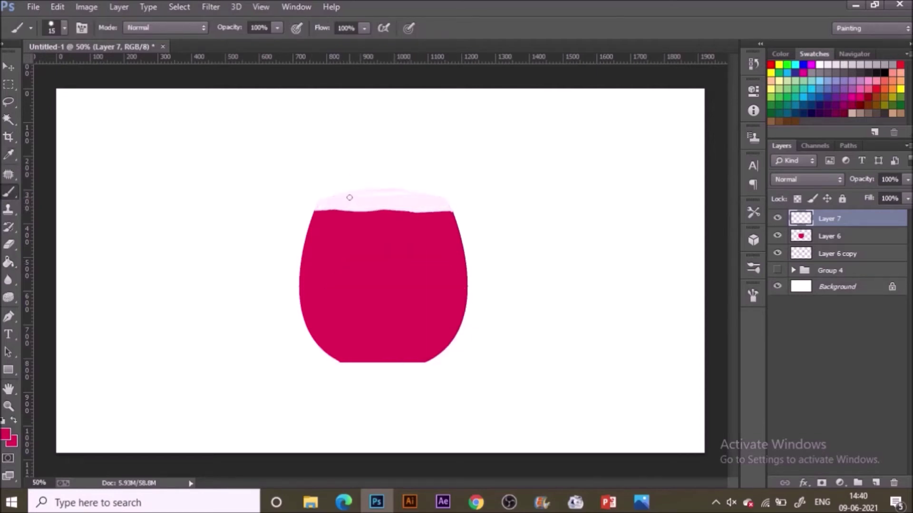
left_click_drag(368, 197, 337, 197)
Sample the pale pink again, and paint and fill a thin glass base beneath the drink
key("i")
left_click(295, 190)
key("b")
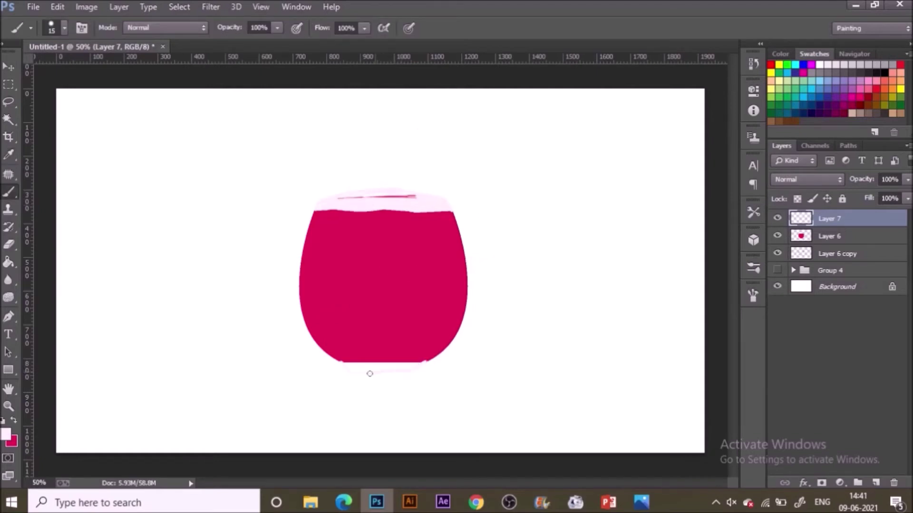
left_click_drag(344, 362, 424, 362)
key("g")
Sample the crimson from the glass and brush thin horizontal streaks across the pale base
key("i")
left_click(393, 262)
key("b")
left_click_drag(339, 362, 366, 362)
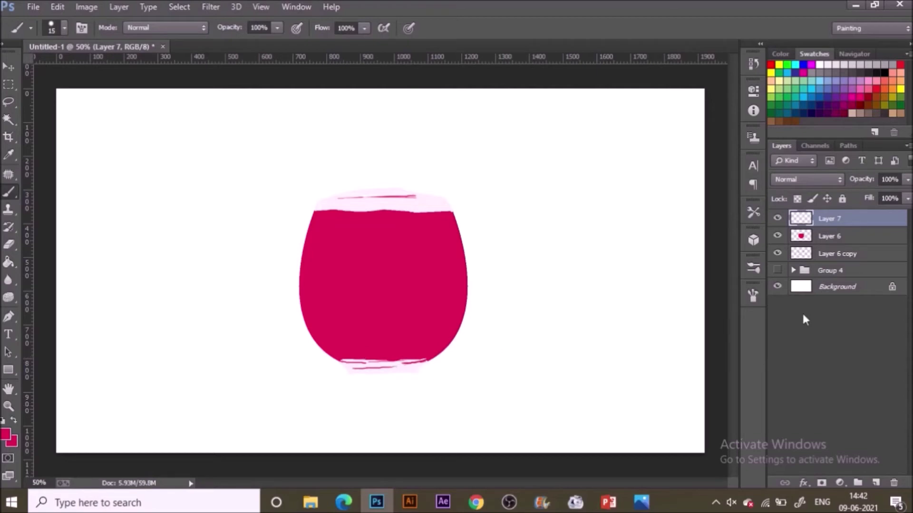
Add a new layer above the crimson fill of Layer 6 and clip it to that layer
left_click(849, 237)
left_click(875, 482)
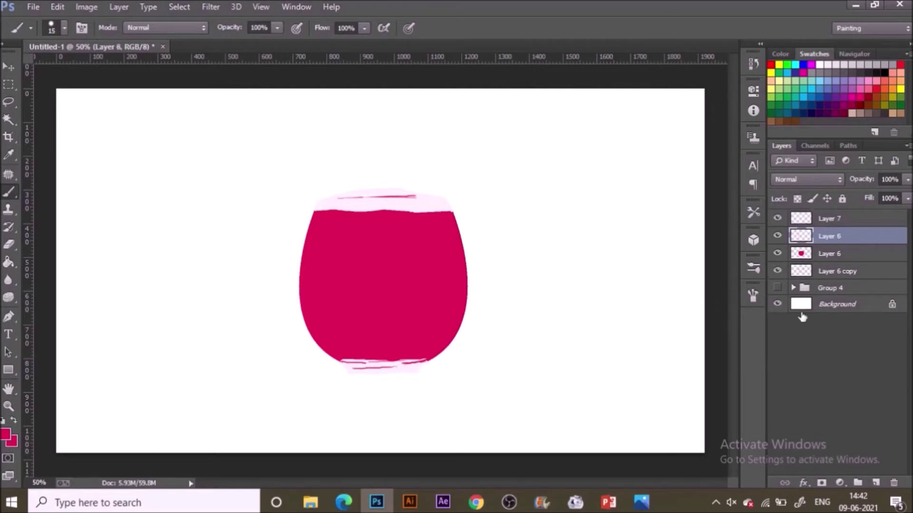
left_click(803, 244, "alt")
Set the foreground colour to a darker shade of the crimson
key("i")
left_click(434, 199)
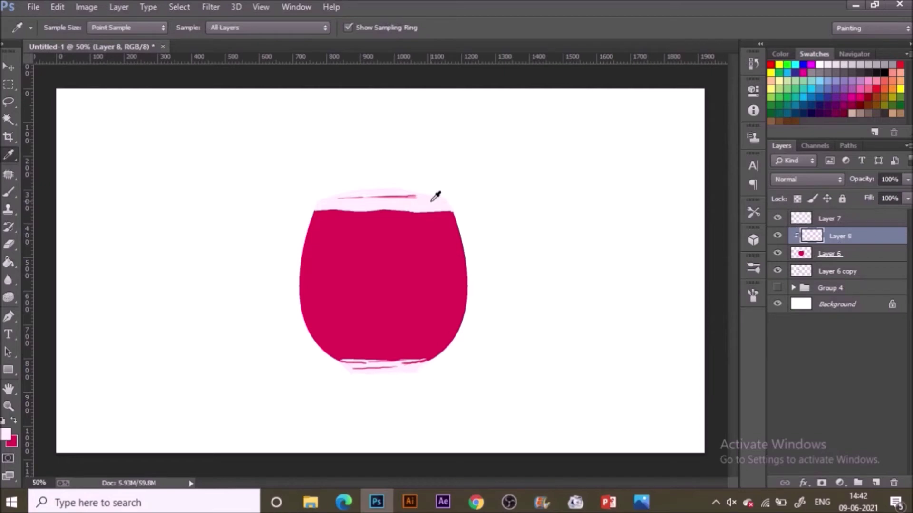
key("b")
left_click(15, 420)
left_click(5, 433)
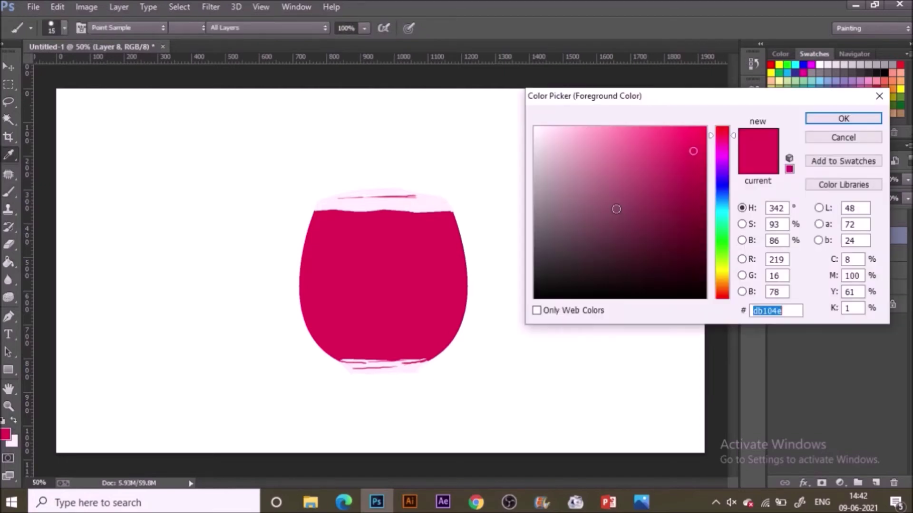
left_click(732, 176)
left_click(815, 119)
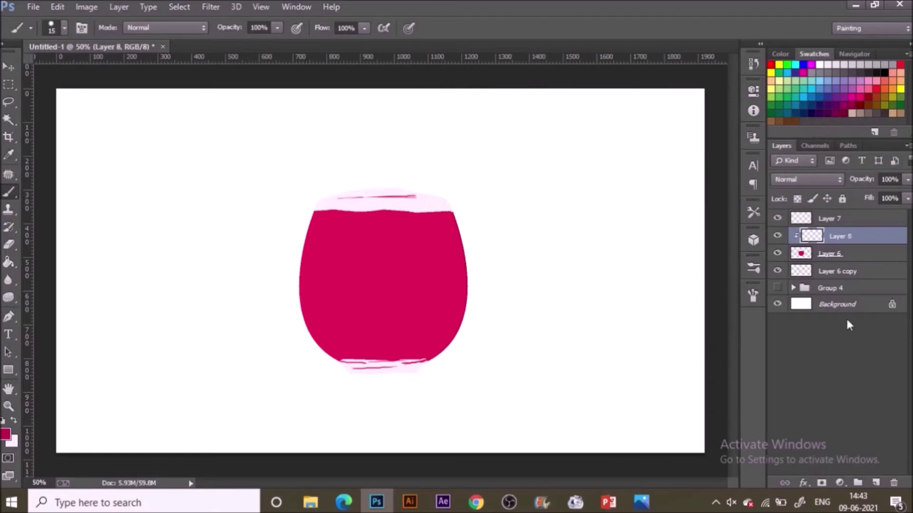
Shade the glass's left side from rim to base with a soft round brush at 175 px
left_click(753, 269)
left_click(665, 152)
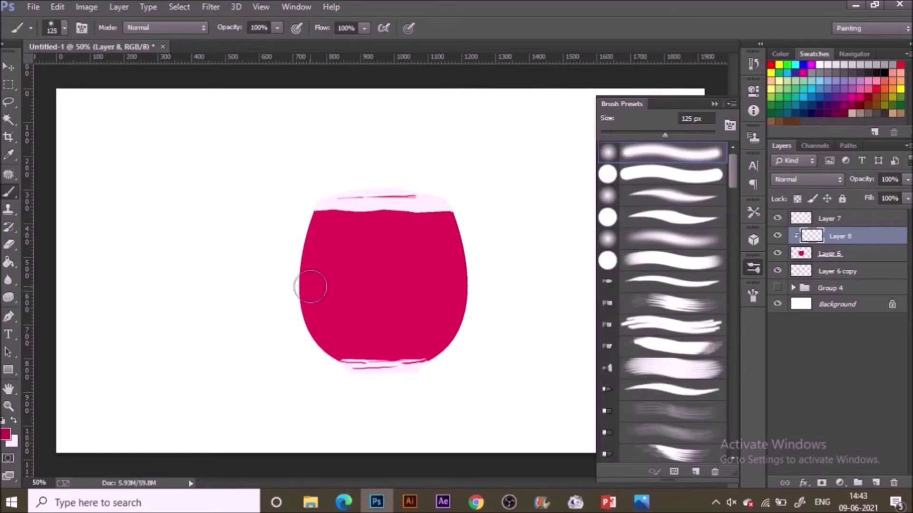
key("bracketright")
key("bracketright")
mouse_move(289, 216)
left_mouse_down()
mouse_move(313, 324)
mouse_move(335, 374)
left_mouse_up()
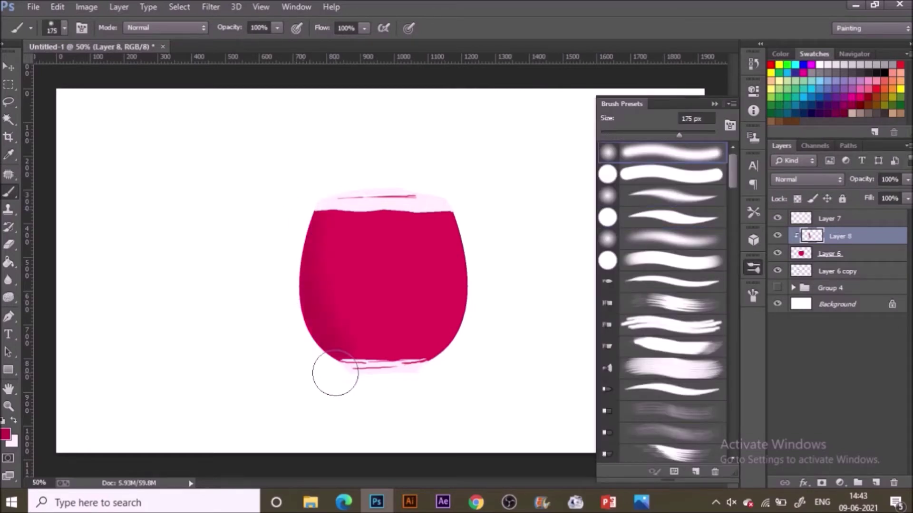
Paint a soft dark vertical band right of the glass's centre, finishing with the brush at 125 px
key("alt")
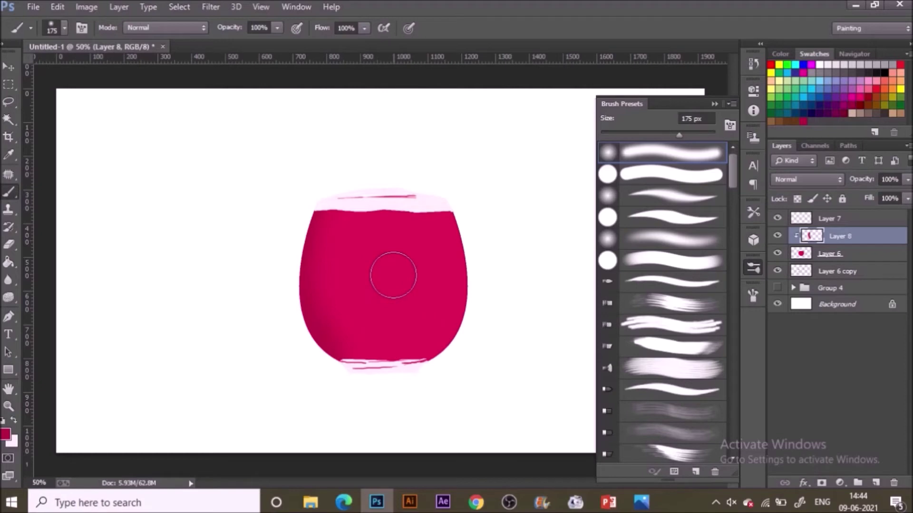
left_click_drag(393, 275, 408, 285)
key("bracketleft")
key("bracketleft")
left_click_drag(395, 317, 387, 320)
Try to brighten the glass's right edge with sampled crimson and the Brush in Screen mode
left_click(192, 27)
left_click(183, 171)
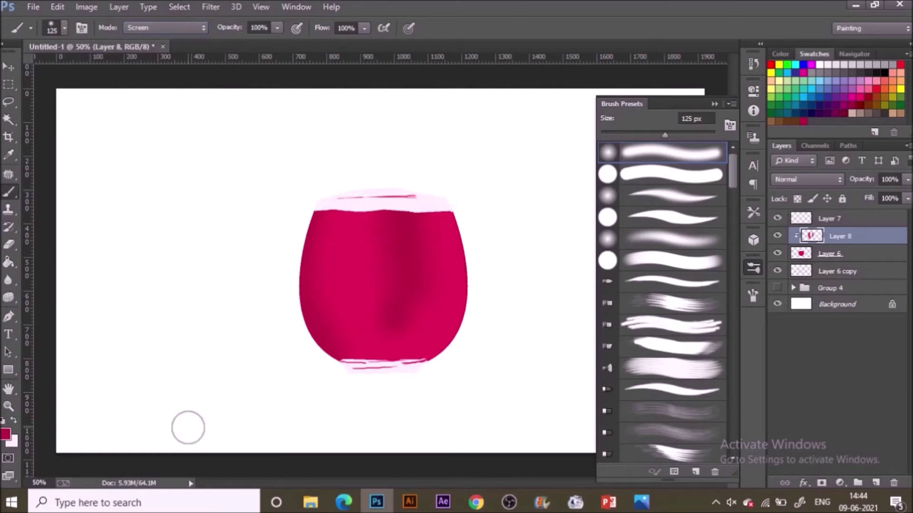
left_click(362, 265)
key("i")
key("ctrl+z")
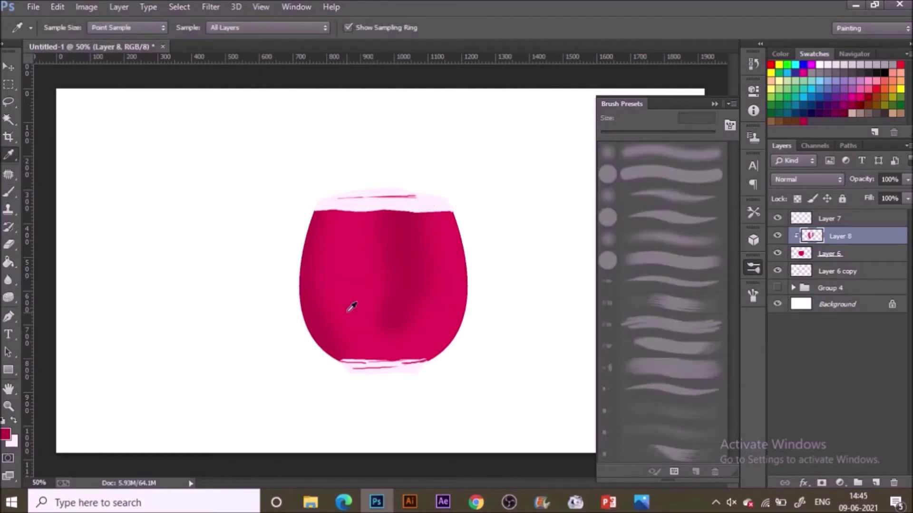
key("b")
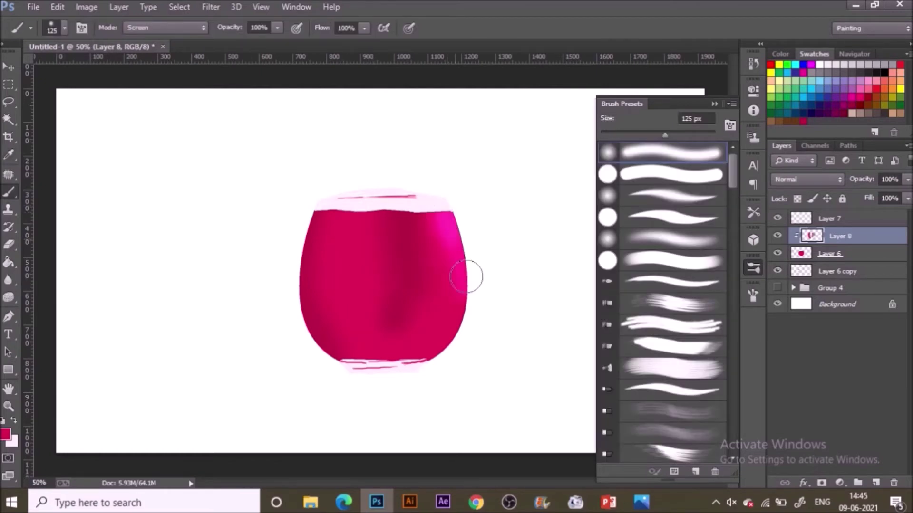
Set the foreground colour to light pink f8a0bb
left_click(5, 434)
left_click(742, 224)
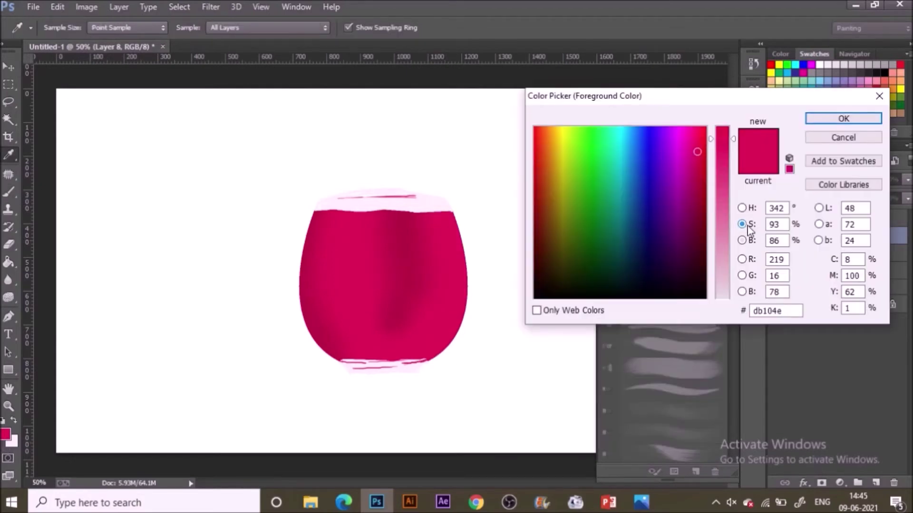
left_click_drag(721, 217, 721, 238)
left_click(742, 240)
left_click(734, 130)
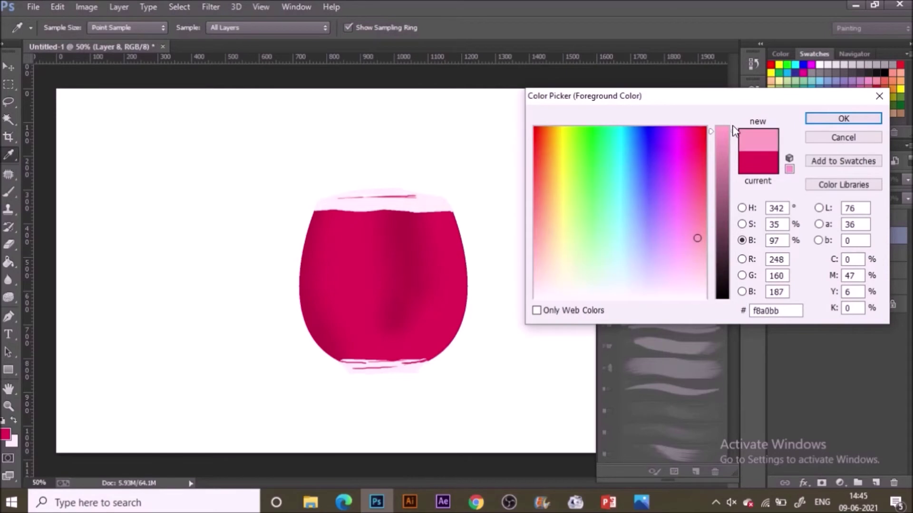
left_click(843, 119)
key("b")
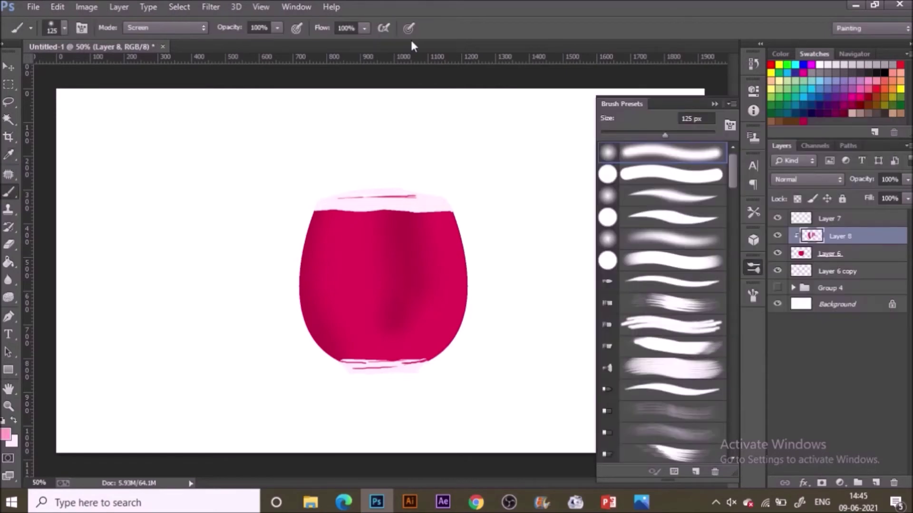
Paint a soft pink highlight down the glass's right side with the Brush in Normal mode at 30% opacity
left_click(200, 29)
left_click(194, 40)
left_click(259, 28)
type("0")
key("Return")
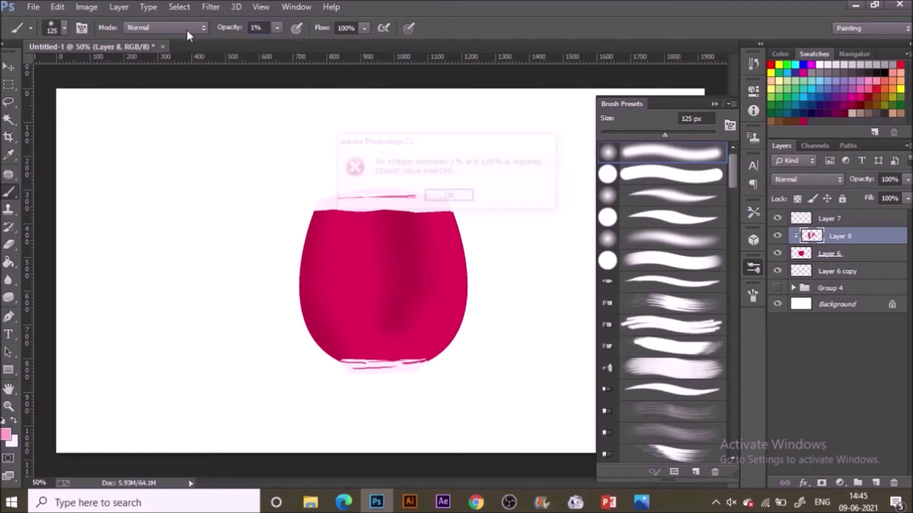
left_click(449, 196)
left_click(263, 28)
key("Return")
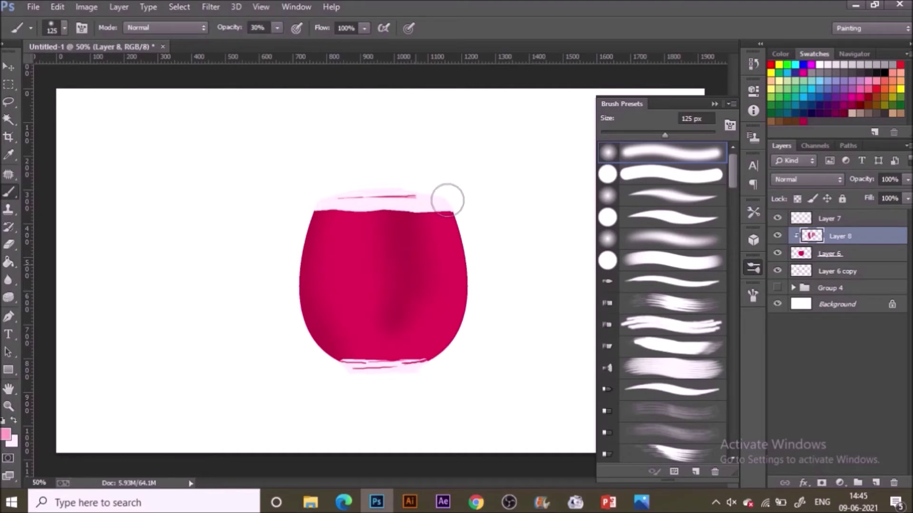
left_click_drag(448, 197, 466, 291)
left_click_drag(451, 191, 448, 377)
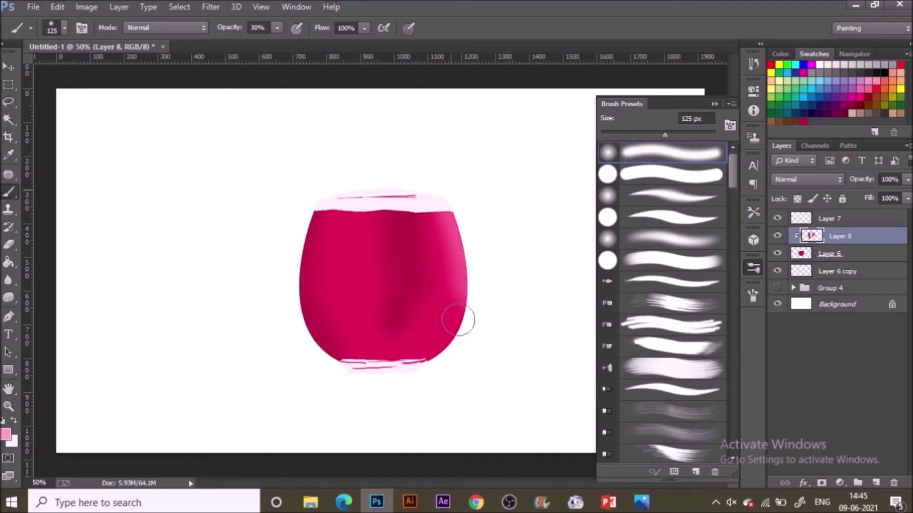
mouse_move(441, 288)
left_mouse_down()
mouse_move(441, 235)
mouse_move(416, 215)
mouse_move(421, 208)
mouse_move(432, 285)
mouse_move(437, 223)
mouse_move(449, 319)
left_mouse_up()
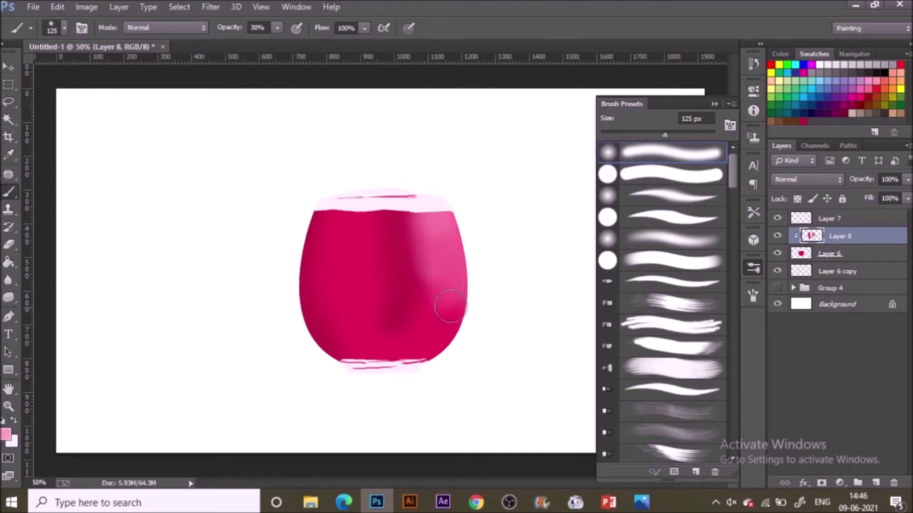
Paint sampled crimson over the drink's middle and lower area with the Brush in Soft Light mode at 30% opacity
left_click(356, 265, "alt")
left_click(190, 28)
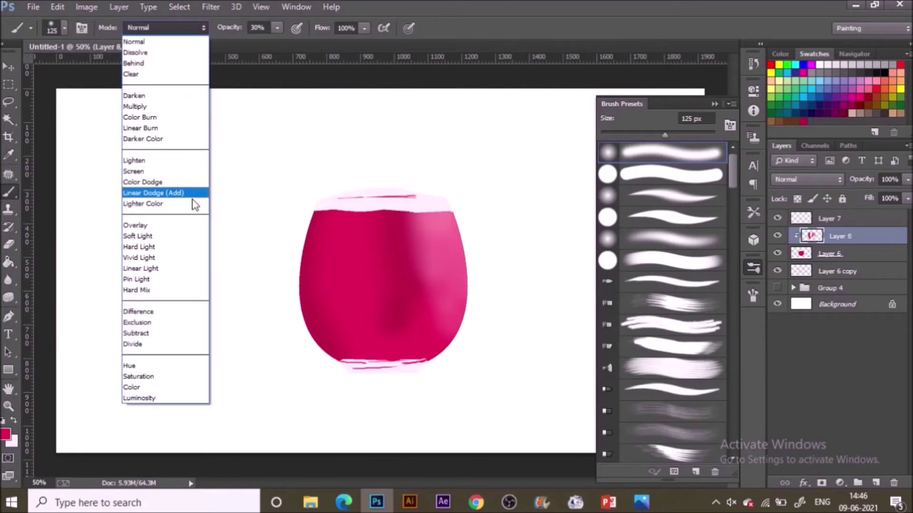
left_click(188, 236)
mouse_move(355, 272)
left_mouse_down()
mouse_move(366, 316)
mouse_move(353, 294)
mouse_move(353, 254)
mouse_move(362, 329)
mouse_move(407, 323)
mouse_move(412, 337)
mouse_move(438, 321)
mouse_move(426, 341)
mouse_move(456, 246)
mouse_move(459, 300)
mouse_move(467, 238)
mouse_move(469, 288)
mouse_move(429, 367)
mouse_move(416, 235)
mouse_move(439, 346)
mouse_move(456, 323)
mouse_move(352, 326)
mouse_move(378, 363)
mouse_move(404, 296)
mouse_move(414, 303)
mouse_move(330, 321)
mouse_move(348, 353)
mouse_move(336, 314)
mouse_move(395, 371)
mouse_move(328, 238)
mouse_move(332, 254)
mouse_move(452, 288)
mouse_move(426, 332)
left_mouse_up()
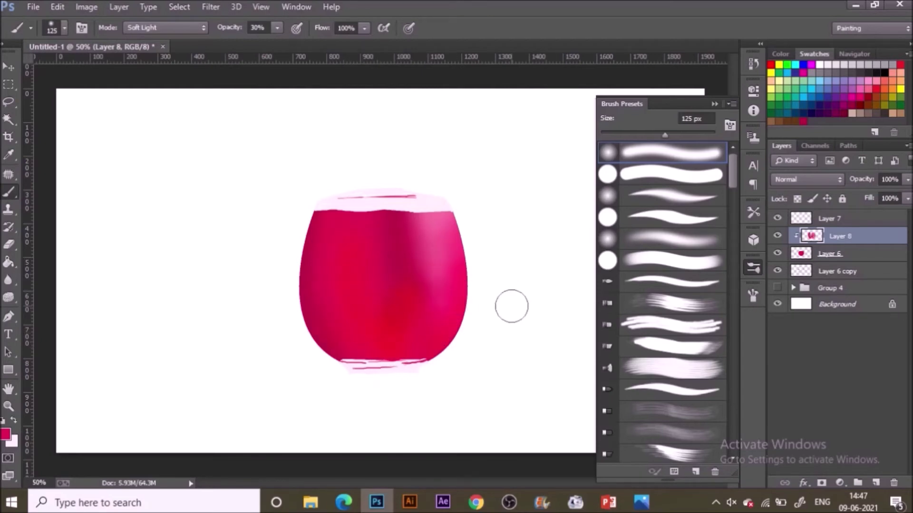
On a new layer above Layer 7, smear the glass's pale rim and base into the red drink with the Mixer Brush
left_click(830, 218)
left_click(875, 483)
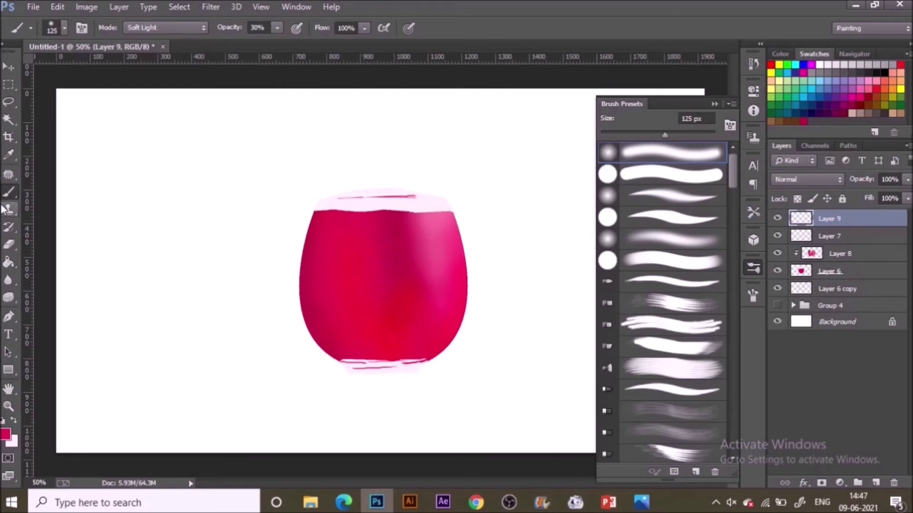
right_click(9, 192)
left_click(47, 228)
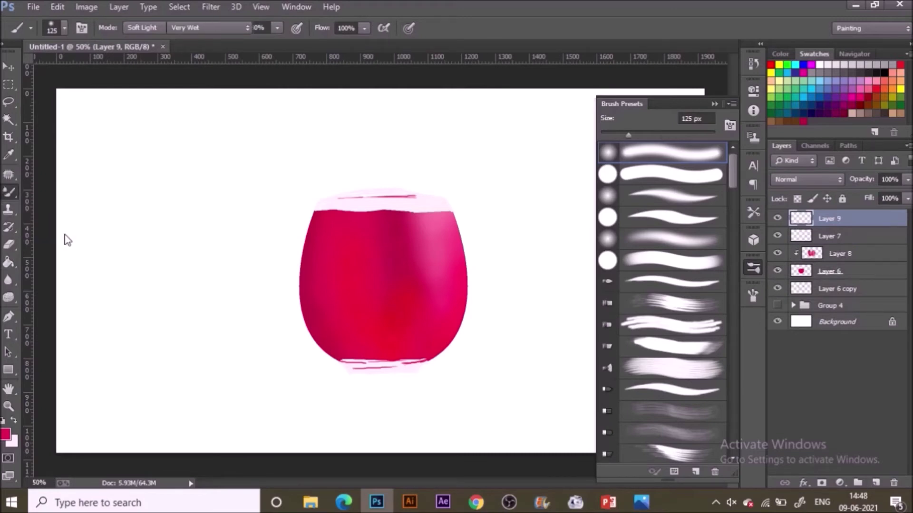
mouse_move(320, 213)
left_mouse_down()
mouse_move(436, 203)
mouse_move(320, 216)
mouse_move(384, 196)
mouse_move(418, 199)
mouse_move(384, 197)
left_mouse_up()
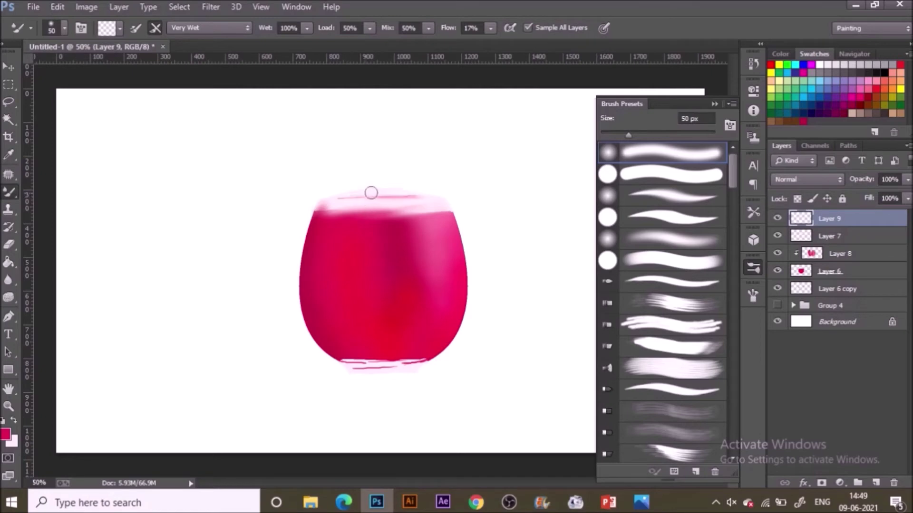
left_click_drag(320, 206, 315, 240)
left_click_drag(445, 214, 458, 248)
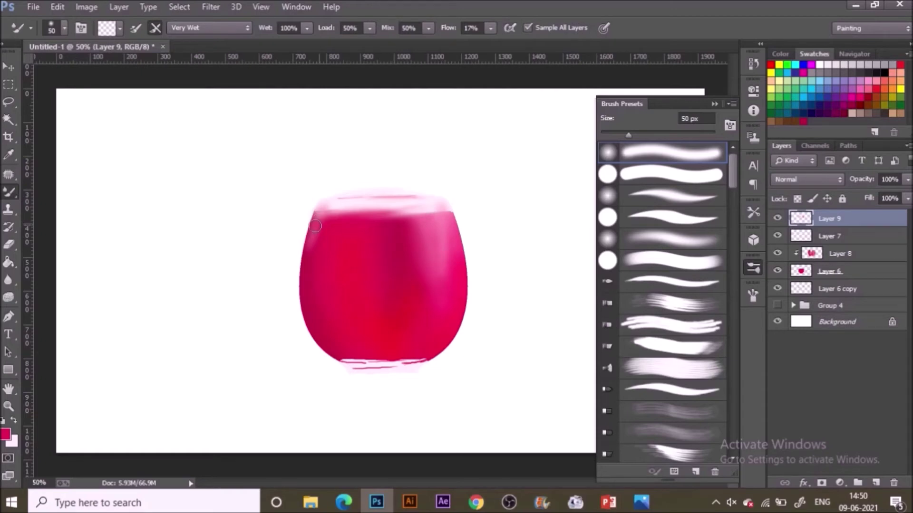
mouse_move(357, 369)
left_mouse_down()
mouse_move(392, 356)
mouse_move(412, 367)
mouse_move(424, 358)
mouse_move(362, 363)
mouse_move(354, 374)
mouse_move(363, 368)
mouse_move(352, 372)
mouse_move(347, 359)
mouse_move(376, 365)
mouse_move(341, 358)
mouse_move(414, 360)
mouse_move(438, 345)
left_mouse_up()
mouse_move(360, 365)
left_mouse_down()
mouse_move(321, 342)
mouse_move(377, 363)
left_mouse_up()
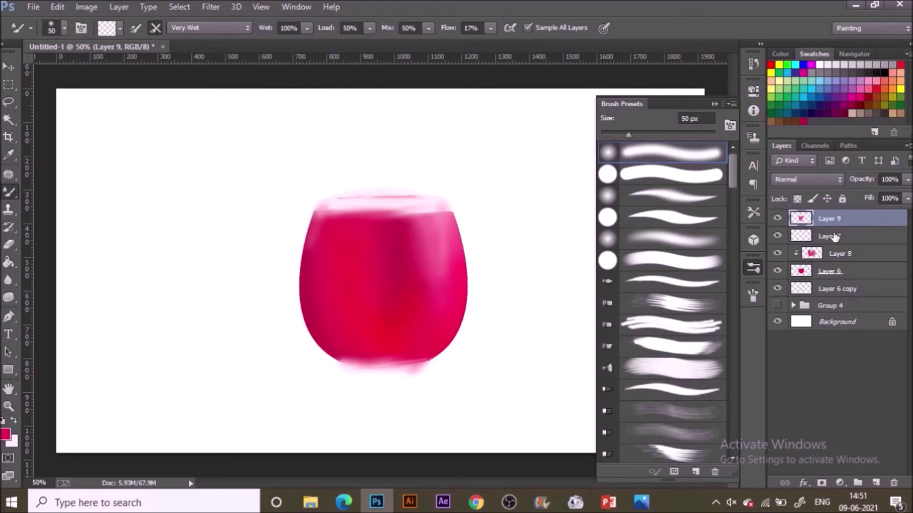
Select the whole glass shape including its rim and base, and mask Layer 9 with that selection
left_click(853, 275, "shift")
left_click(844, 223)
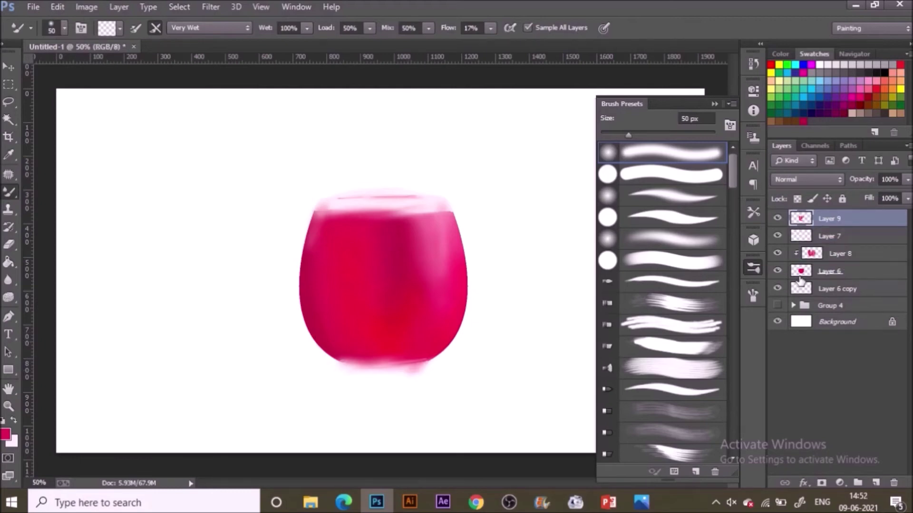
left_click(806, 238, "ctrl")
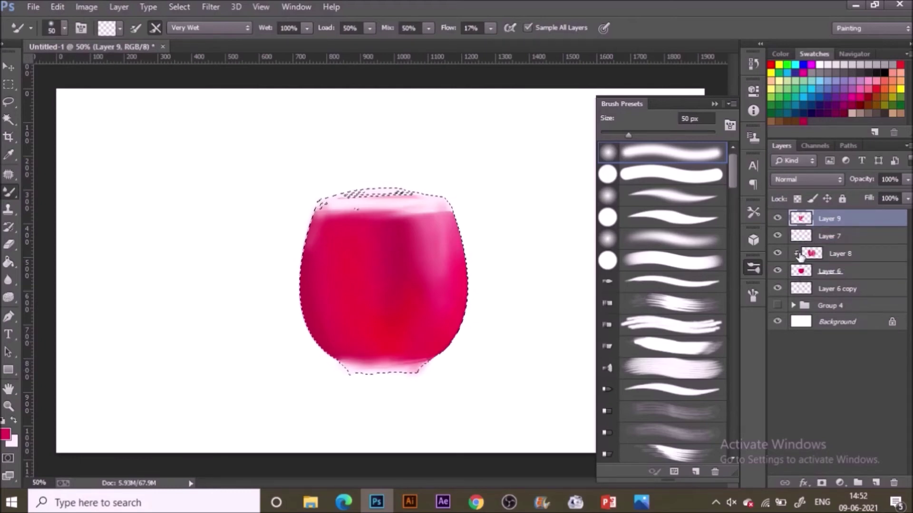
key("w")
key("l")
left_click(821, 483)
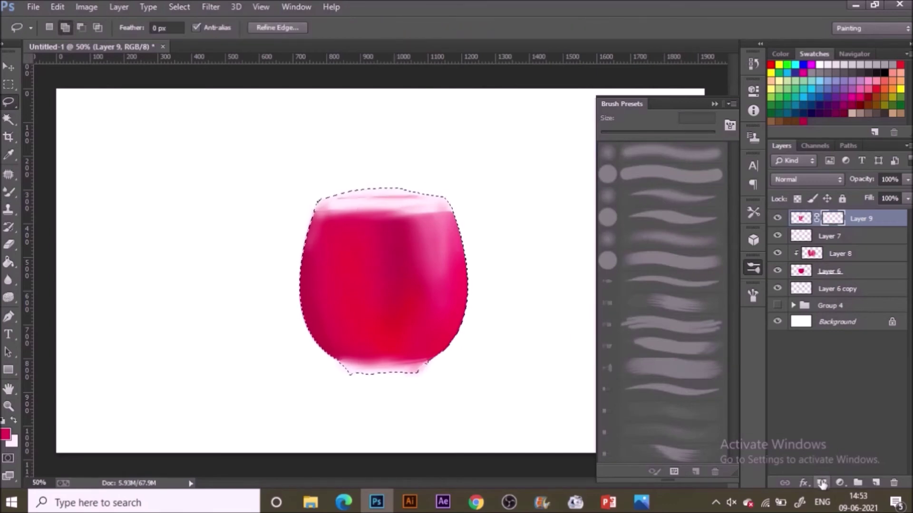
With Layer 6 copy selected, draw a slanted four-point straw path rising from the glass's left rim with the Pen tool
left_click(880, 293)
key("v")
key("b")
left_click(671, 218)
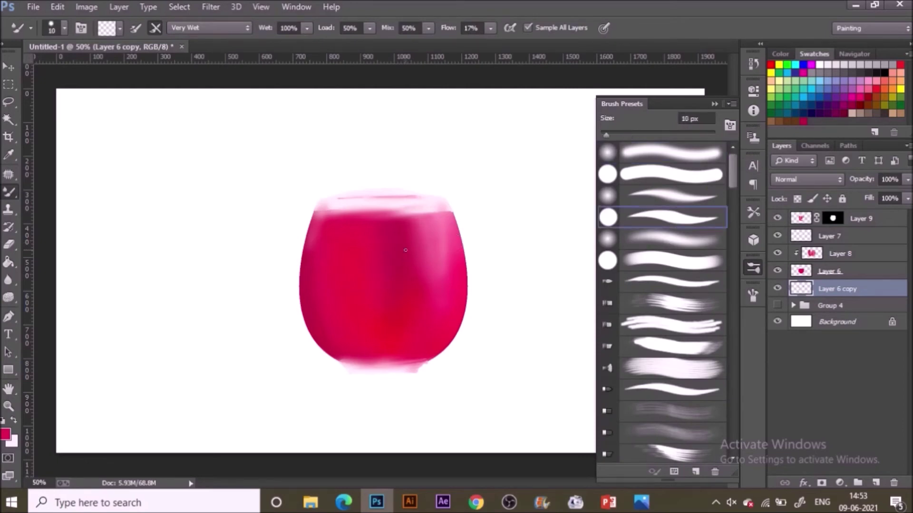
key("p")
left_click(355, 211)
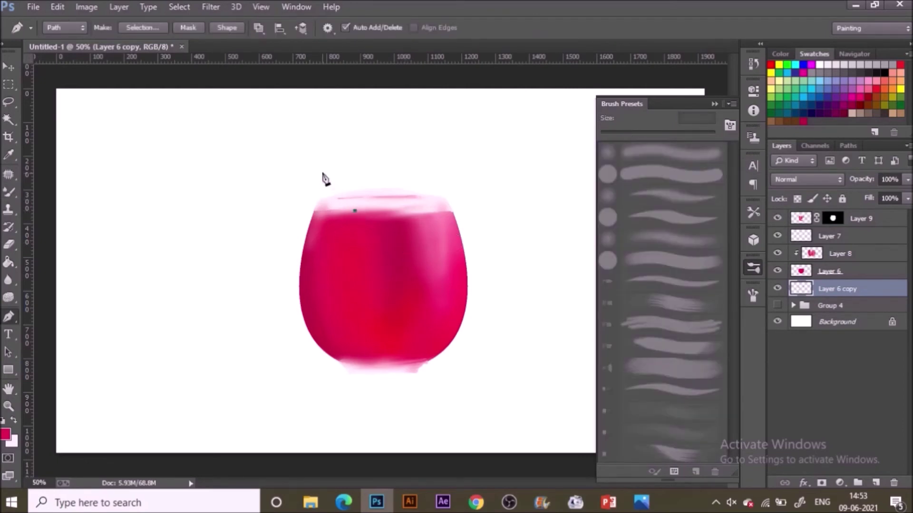
left_click_drag(316, 181, 338, 209)
Try to stroke the straw path with the large soft brush
right_click(413, 281)
key("Escape")
right_click(302, 299)
left_click(409, 261)
left_click(536, 170)
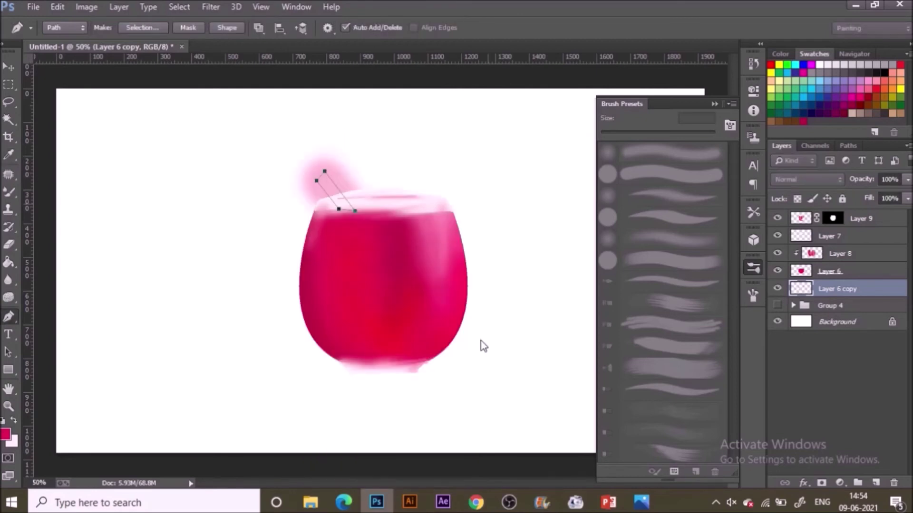
key("ctrl+z")
Configure the Brush for Normal mode, 100% opacity and a hard round 10 px tip
left_click(8, 192)
right_click(10, 194)
left_click(57, 189)
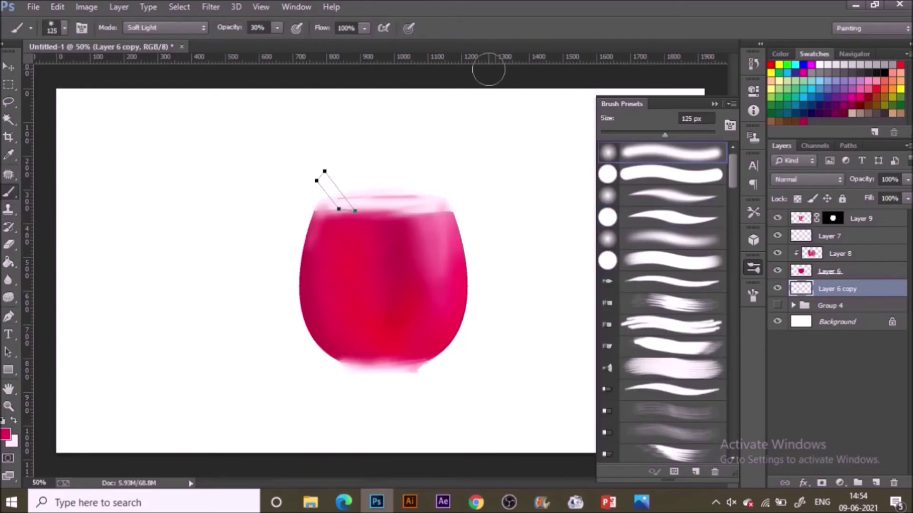
left_click(165, 28)
left_click(142, 39)
left_click(255, 28)
type("100")
key("Return")
right_click(365, 261)
double_click(542, 220)
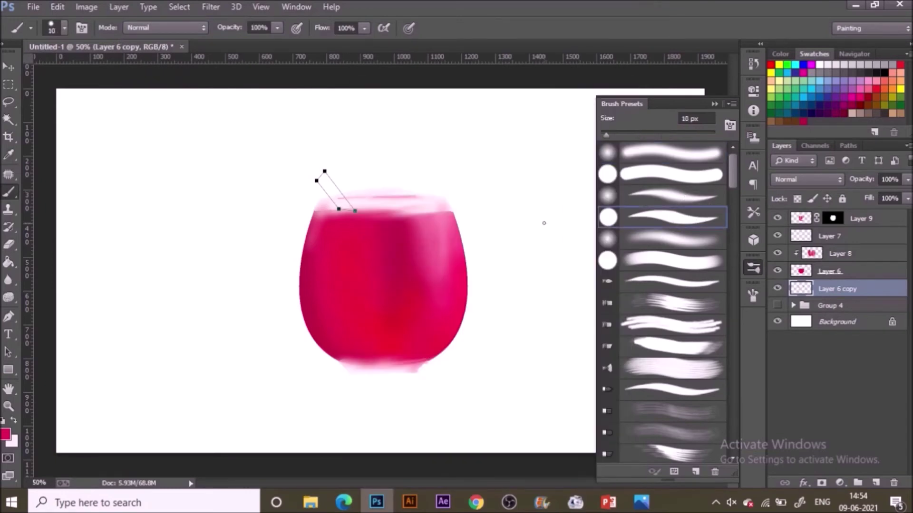
Stroke the straw path and fill the straw shape with pale pink on a new layer above Layer 9
right_click(365, 160)
left_click(404, 248)
left_click(511, 188)
left_click(332, 189)
left_click(861, 218)
left_click(875, 483)
left_click(6, 434)
left_click(334, 191)
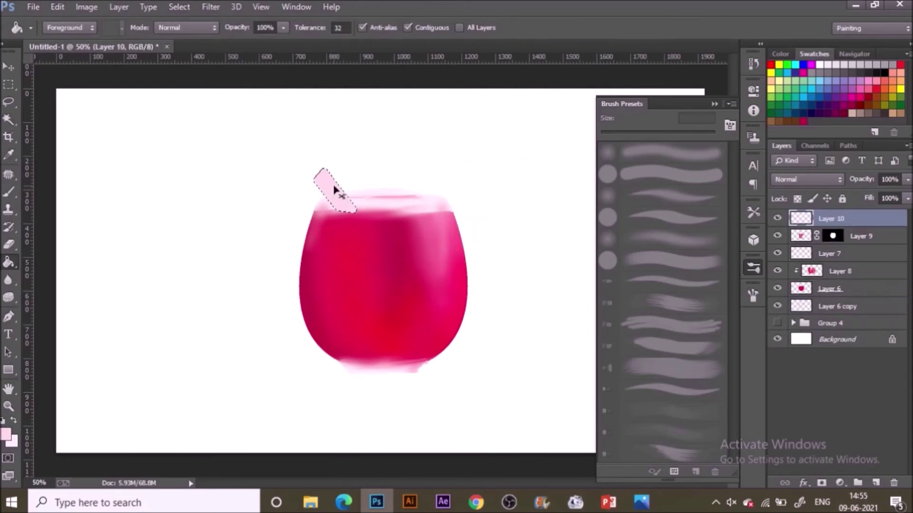
Make a diagonal crimson stripe across the straw on a new layer and duplicate it a little lower along the straw
key("m")
left_click_drag(312, 186, 342, 200)
key("i")
key("ctrl+shift+alt+n")
left_click(322, 300)
key("v")
key("alt+BackSpace")
key("ctrl+d")
Merge the crimson stripe layers and clip Layer 10 to Layer 11 copy
left_click(847, 235)
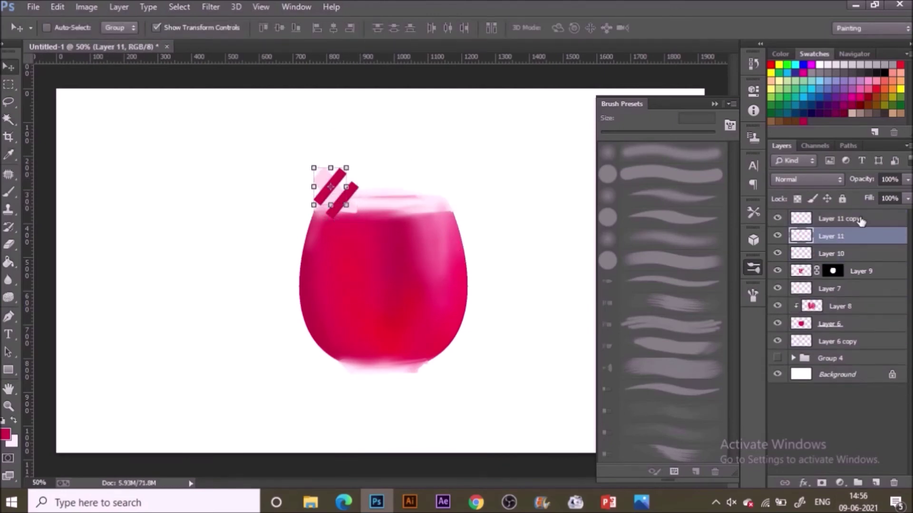
key("ctrl+e")
key("ctrl+bracketright")
key("ctrl+alt+g")
Shade the straw on Layer 10 with sampled pinks, using a soft 60 px brush at 40% opacity
key("i")
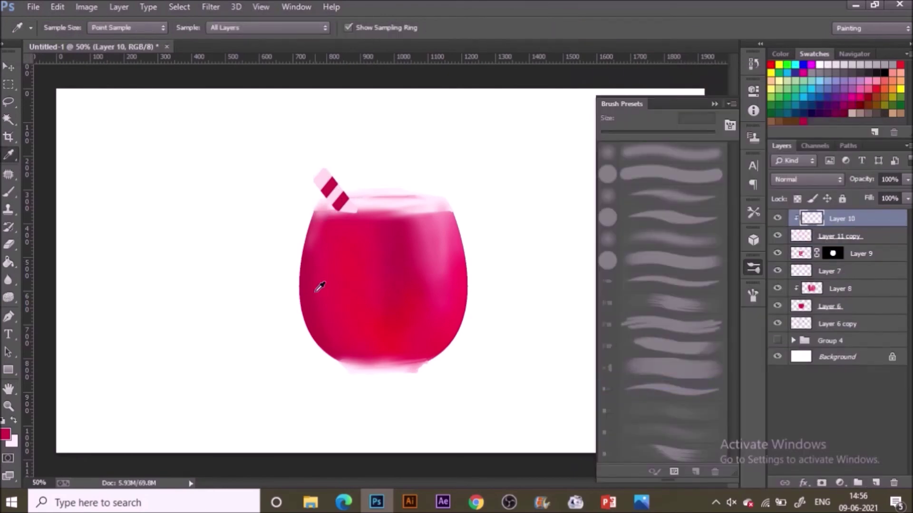
key("b")
left_click(332, 214, "alt")
mouse_move(332, 214)
left_mouse_down()
mouse_move(345, 192)
mouse_move(336, 214)
left_mouse_up()
left_click(335, 215, "alt")
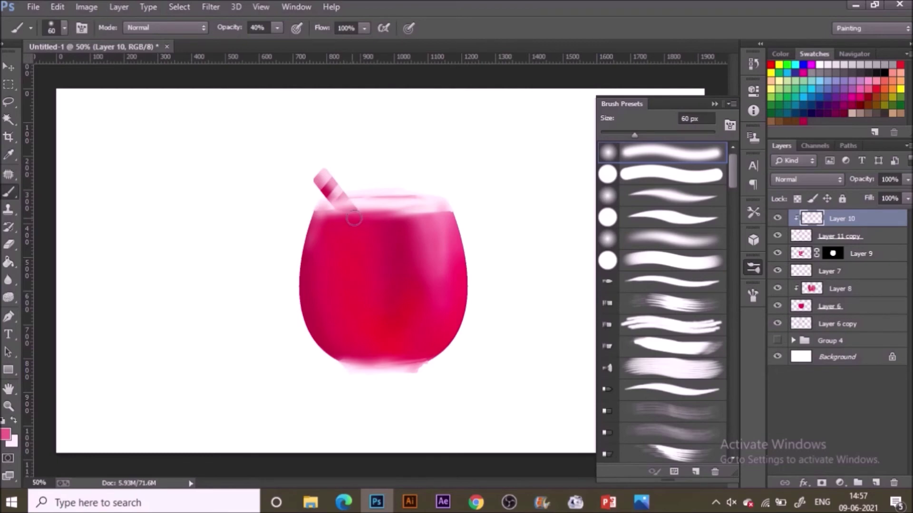
Group the glass layers from Layer 6 up to Layer 9
key("v")
left_click(808, 307)
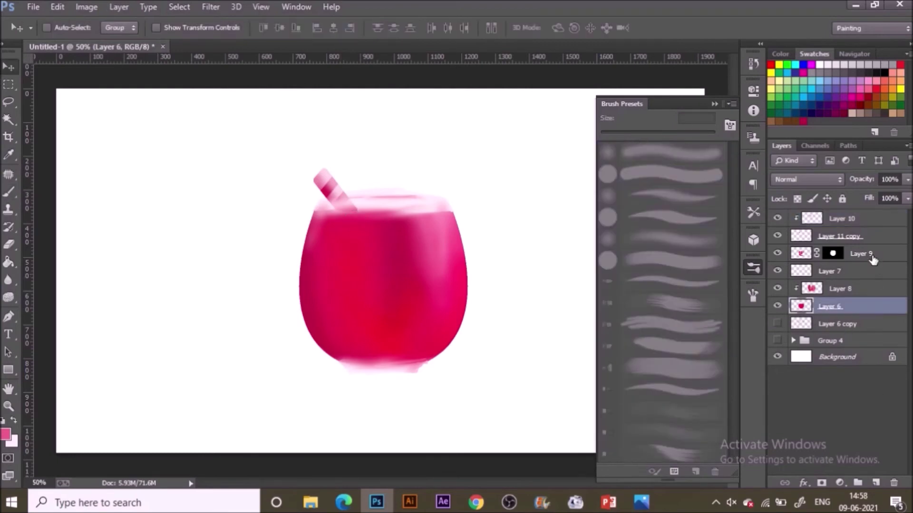
left_click(889, 255, "shift")
key("ctrl+g")
Duplicate the glass group, place the copy beneath the original and merge it into a single layer
key("ctrl+j")
left_click(862, 270)
right_click(862, 272)
left_click(697, 2)
left_click_drag(885, 255, 883, 279)
right_click(887, 272)
left_click(822, 355)
left_click(716, 105)
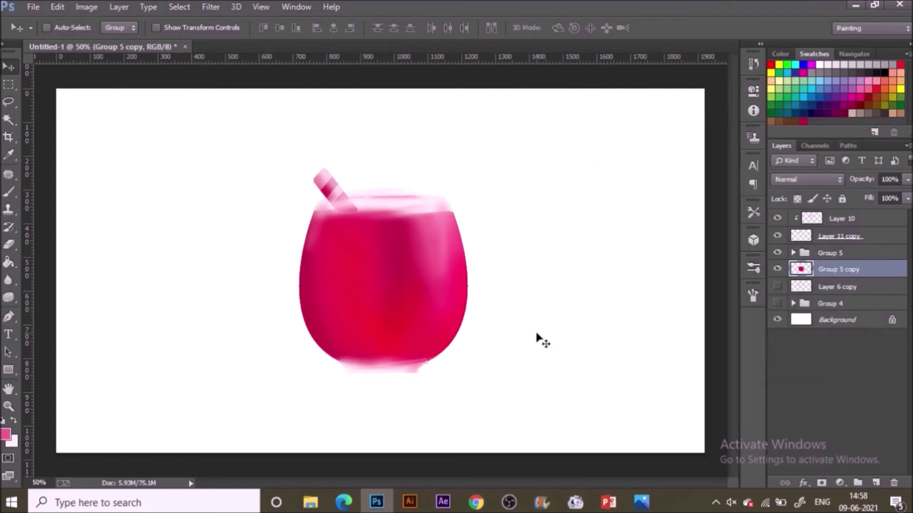
Flip the merged glass copy vertically and move it directly below the glass so their bases meet
left_click(203, 28)
left_click(57, 6)
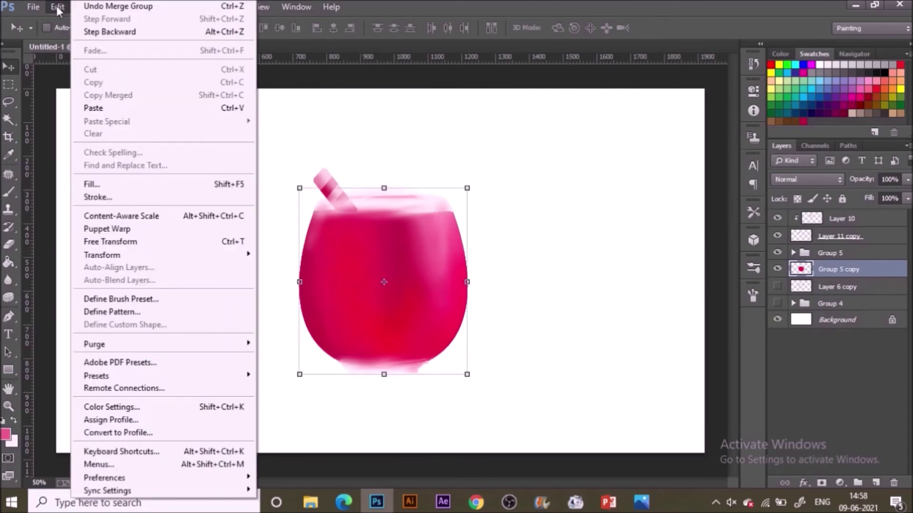
mouse_move(254, 260)
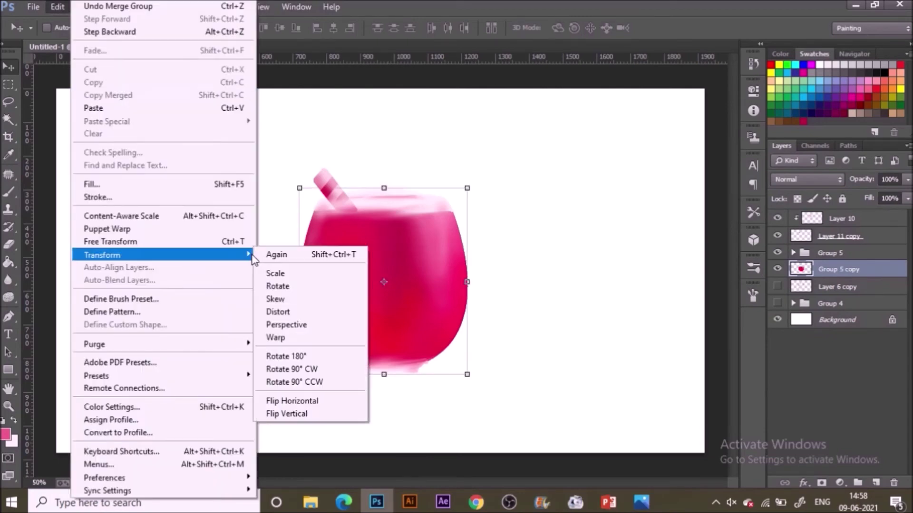
left_click(323, 413)
left_click_drag(386, 278, 402, 403)
left_click_drag(398, 401, 398, 401)
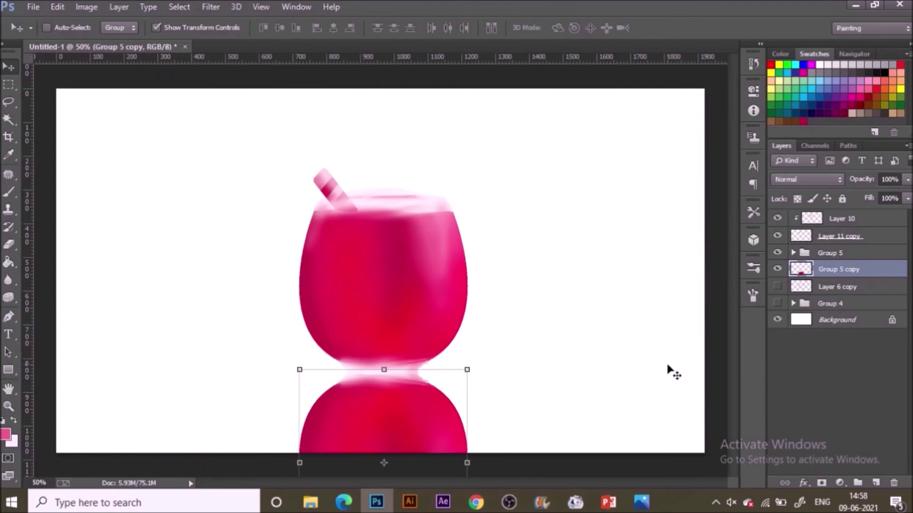
Lower the opacity of the flipped reflection layer to 37%
left_click(907, 179)
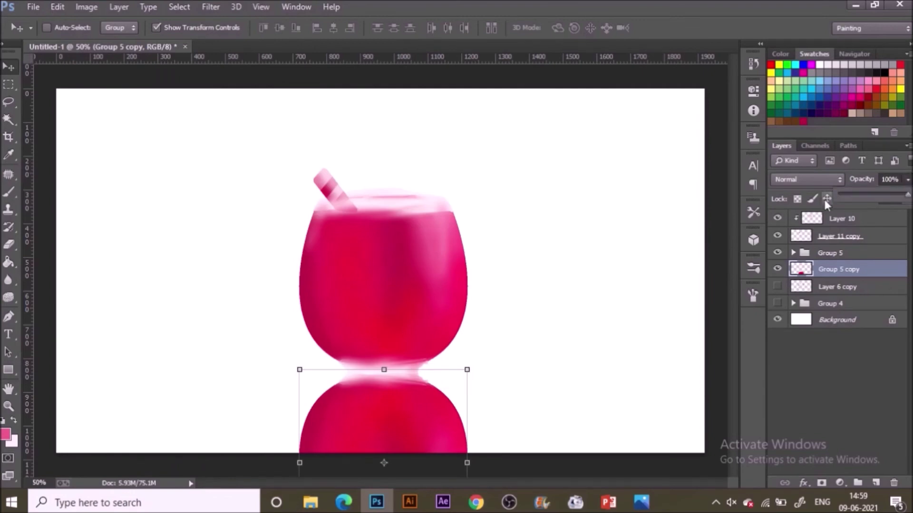
left_click(850, 193)
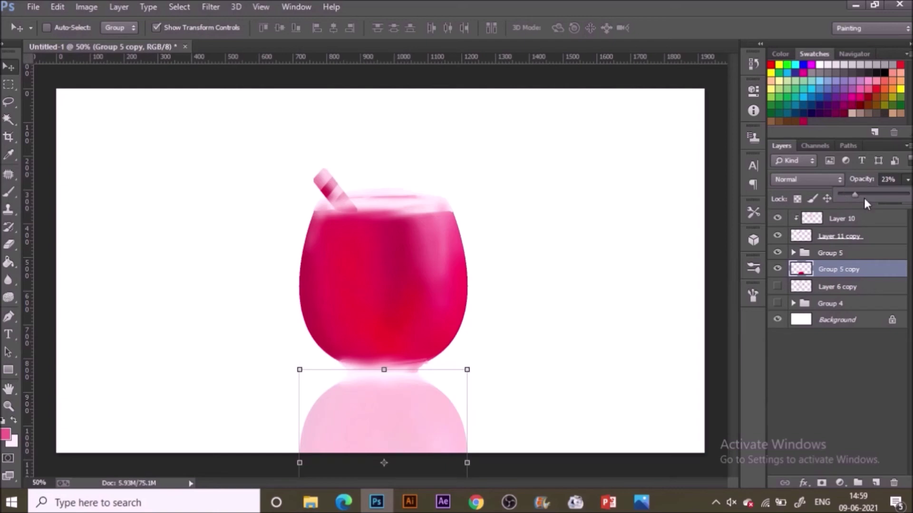
left_click(858, 193)
left_click(865, 194)
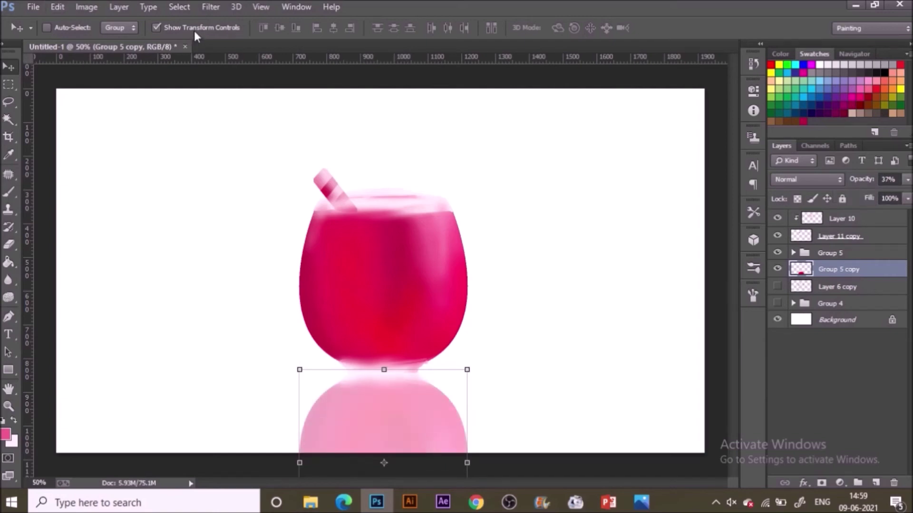
key("m")
left_click_drag(422, 434, 550, 431)
left_click(327, 446)
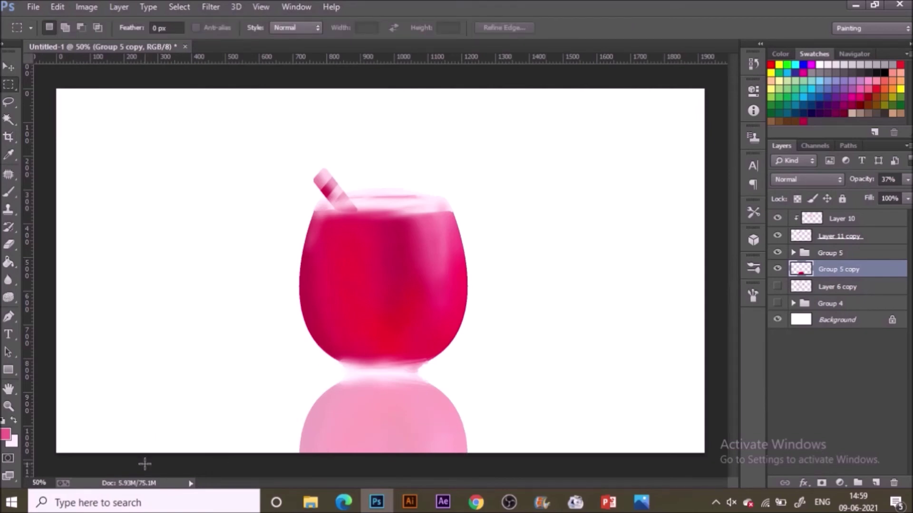
left_click_drag(145, 465, 637, 398)
left_click(606, 379)
Set the marquee feather to 15 px and select a wide rectangle across the lower part of the reflection
left_click(164, 27)
type("5")
key("Return")
left_click(167, 27)
type("15")
key("Return")
left_click_drag(161, 452, 608, 403)
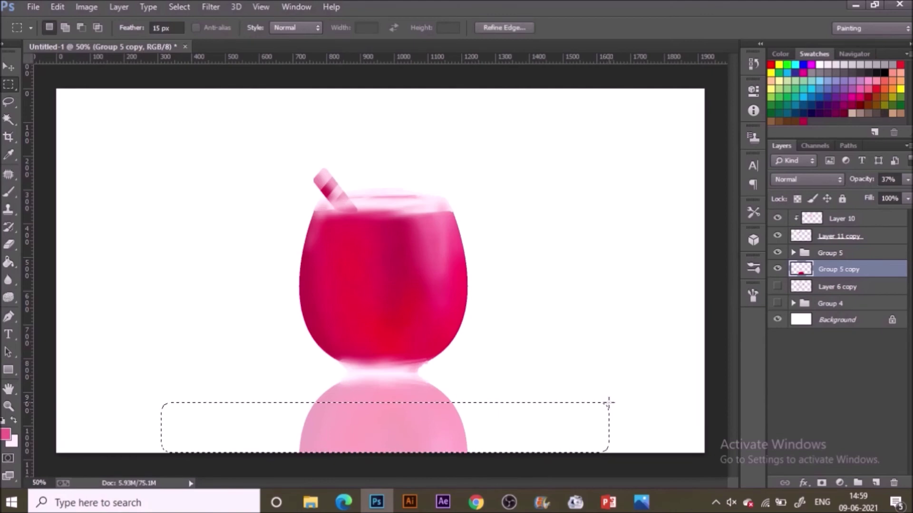
Apply a Motion Blur to the selected reflection area with an angle of 0° and a distance of about 108 pixels
left_click(203, 3)
mouse_move(376, 219)
mouse_move(376, 155)
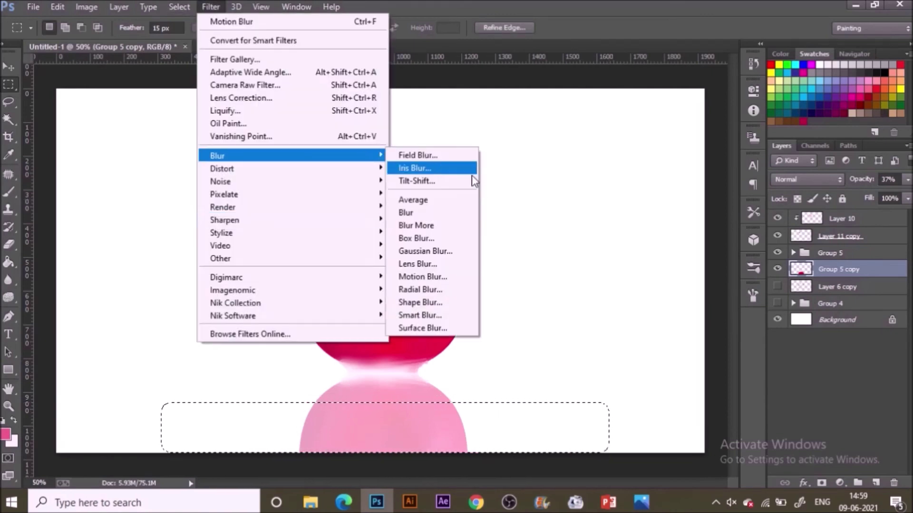
left_click(444, 278)
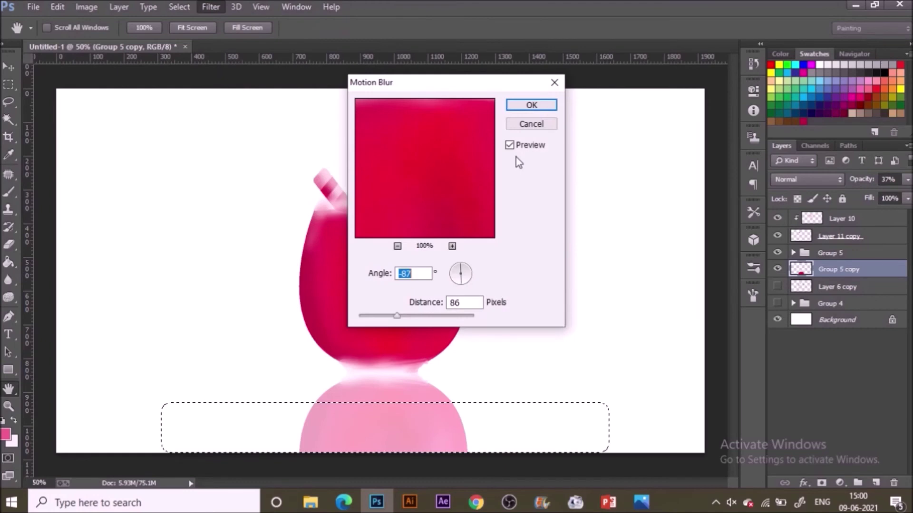
left_click(473, 275)
left_click(473, 274)
left_click_drag(397, 316, 408, 317)
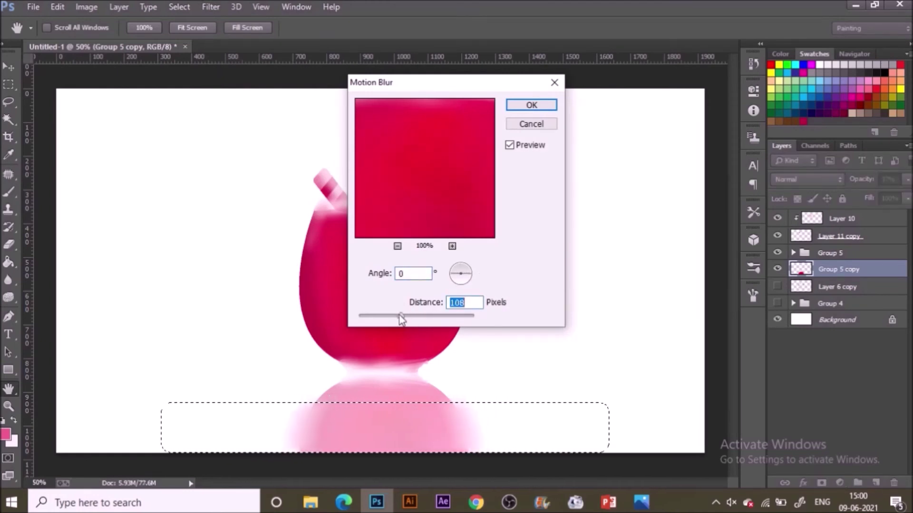
left_click(531, 104)
Select the upper part of the reflection with a feathered rectangle and apply a Gaussian Blur to it
left_click_drag(270, 419, 526, 372)
left_click(57, 7)
left_click(57, 7)
left_click(211, 7)
mouse_move(333, 156)
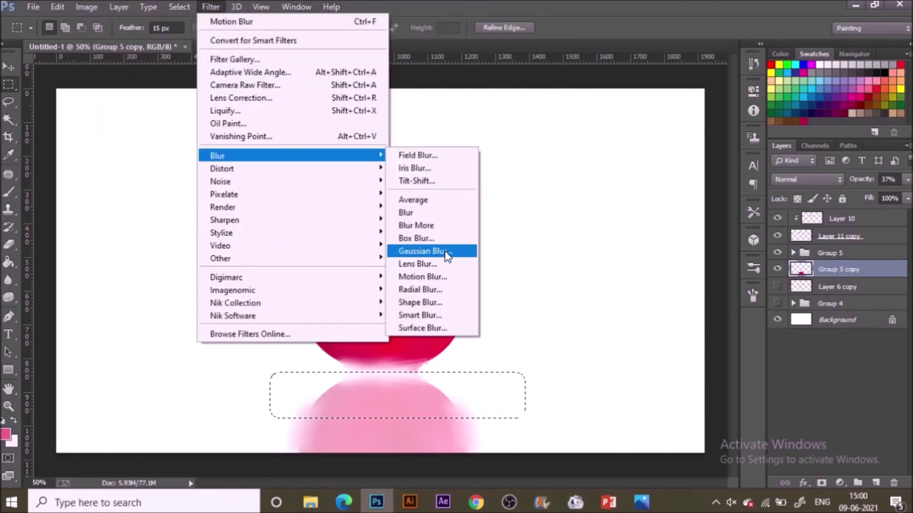
left_click(442, 251)
left_click(720, 190)
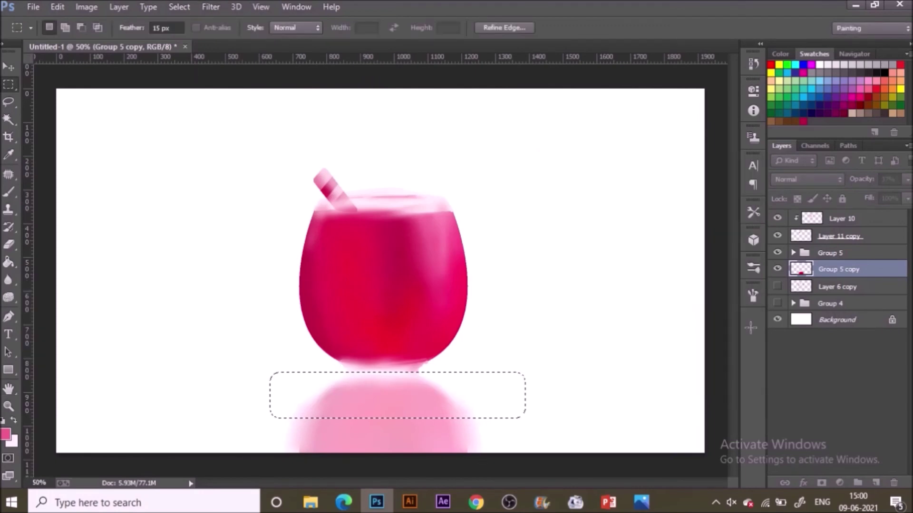
Deselect the area and set the reflection layer's opacity to 5%
left_click(351, 248)
left_click(888, 179)
type("28")
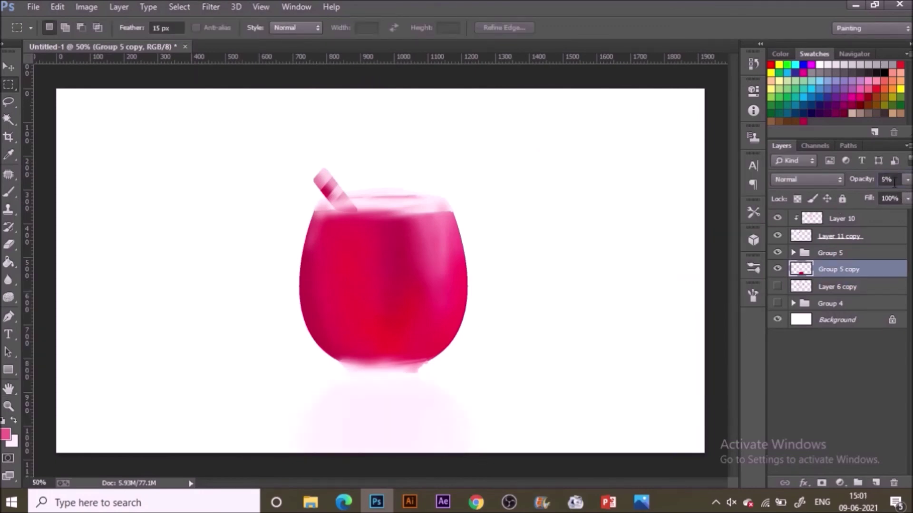
Set the reflection layer's opacity to 28% and add a light grey #efefef Solid Color fill layer above Group 4
type("v")
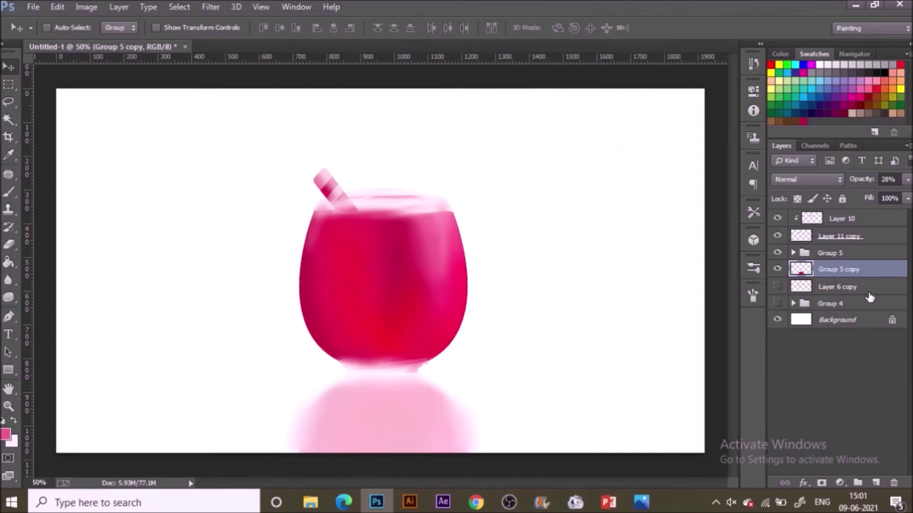
left_click(869, 305)
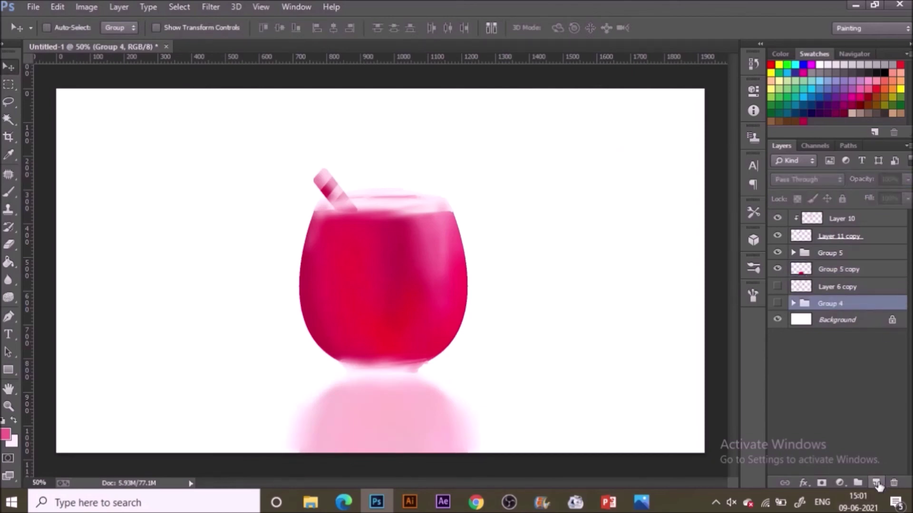
left_click(840, 482)
left_click(831, 195)
left_click_drag(675, 209, 722, 300)
left_click(743, 225)
left_click(741, 240)
left_click(718, 138)
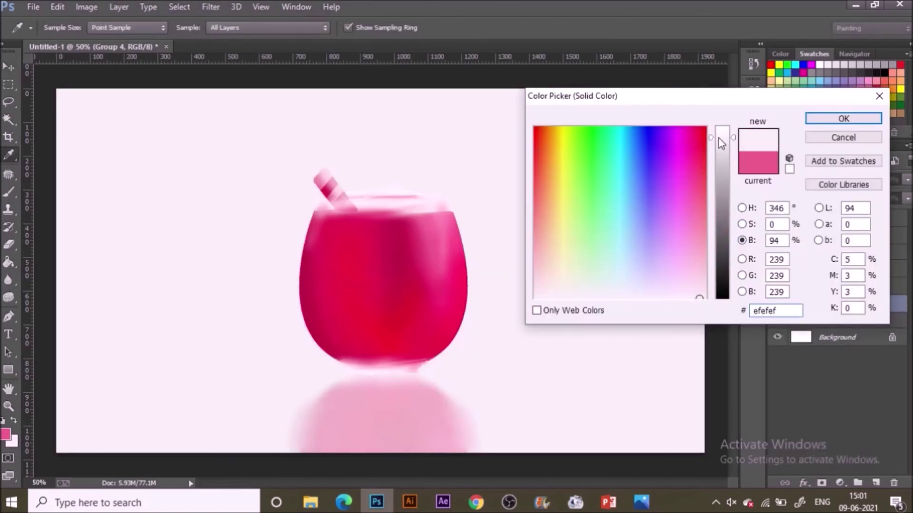
left_click(843, 118)
Duplicate the light grey fill layer and recolor the copy to pale blue #d5edef
key("ctrl+j")
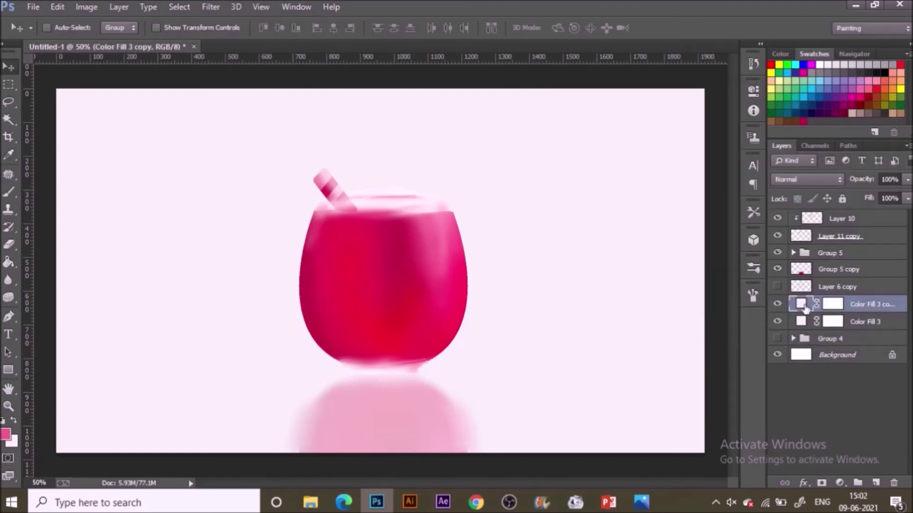
double_click(805, 307)
left_click(622, 280)
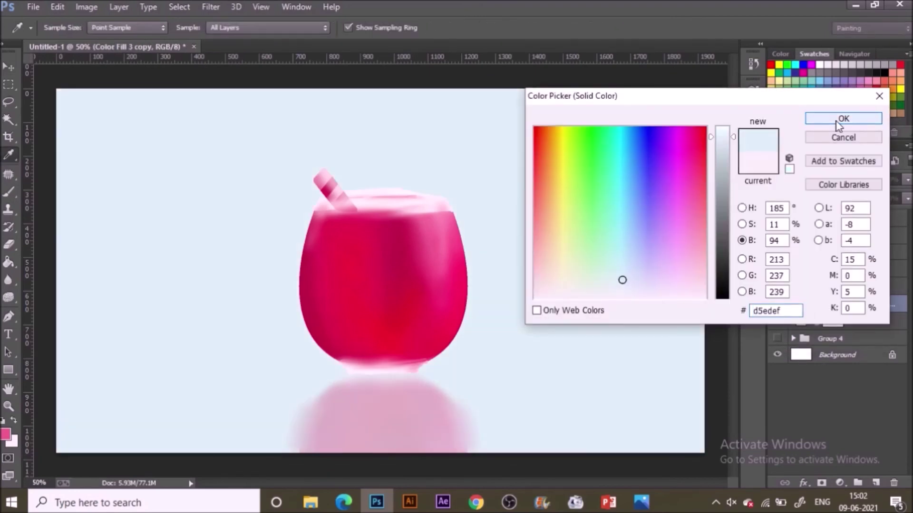
left_click(837, 123)
Select the canvas area above the glass's base with a feathered rectangle and fill it with black on the Color Fill 3 mask
key("m")
left_click_drag(716, 367, 19, 62)
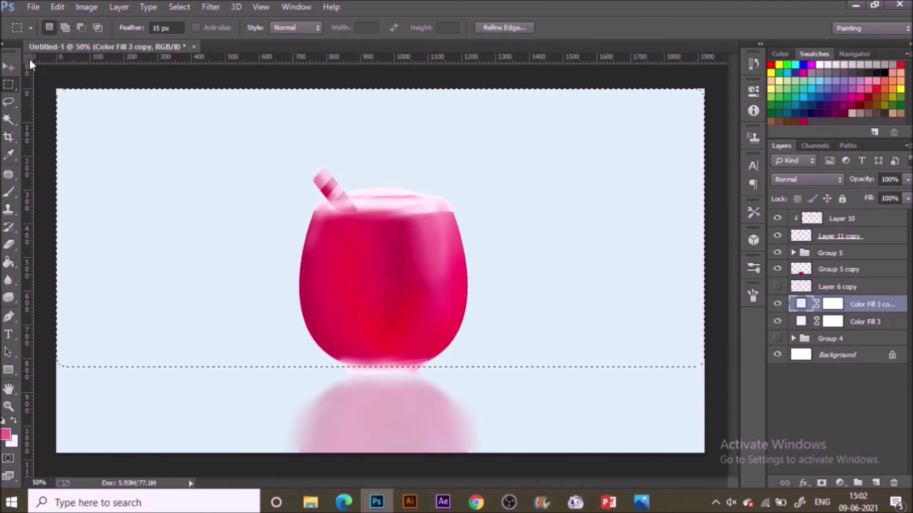
left_click(832, 322)
key("g")
key("d")
left_click(531, 322)
left_click(801, 303)
left_click(865, 321)
left_click(801, 304)
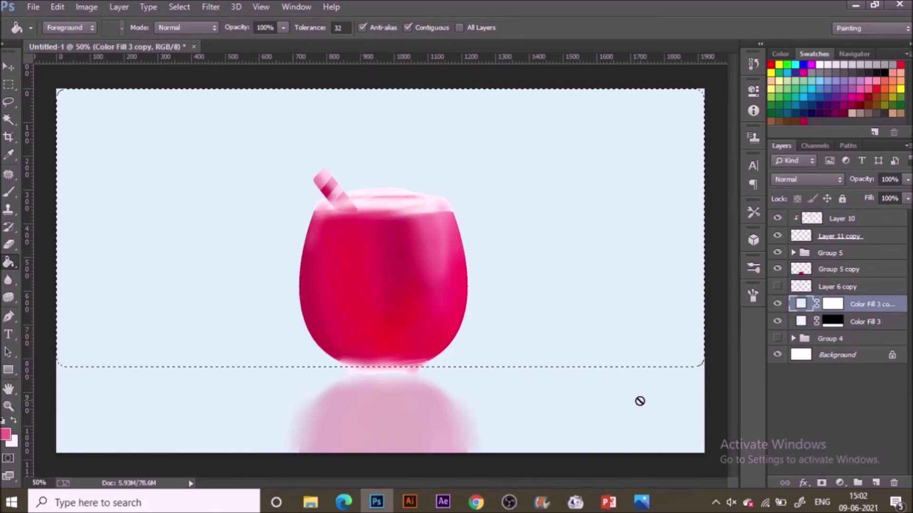
left_click(660, 408)
left_click(419, 204)
Invert the selection, fill the lower strip of the pale blue fill layer's mask with black, and deselect
left_click(832, 304)
key("ctrl+shift+i")
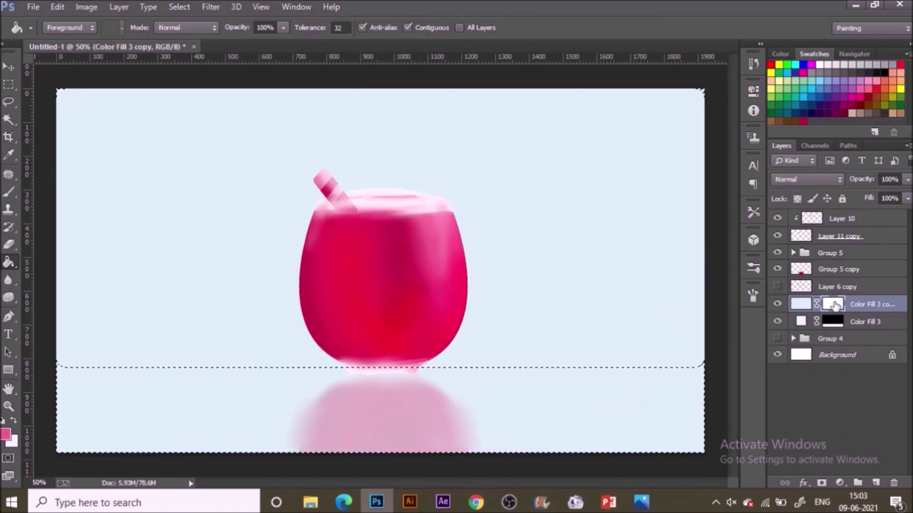
key("d")
left_click(475, 423)
key("ctrl+d")
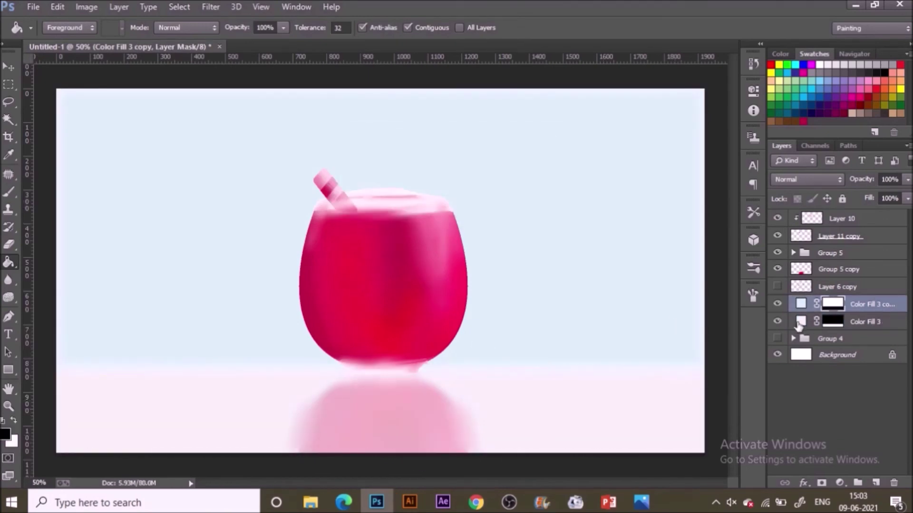
Change the lower background fill, Color Fill 3, to pink #ebced4
double_click(800, 321)
left_click(699, 246)
left_click(699, 277)
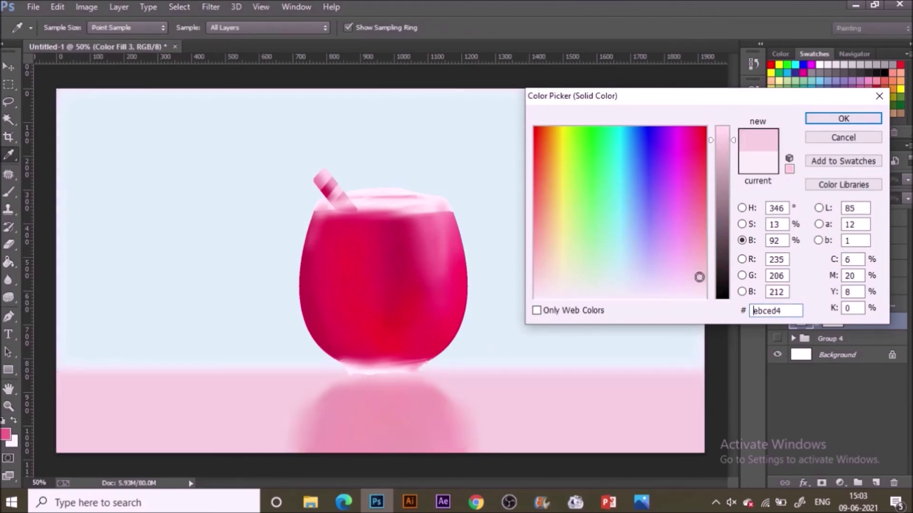
left_click(811, 119)
Duplicate the glass layers from Group 5 through Layer 10, place the copies below Group 5, and group them
key("v")
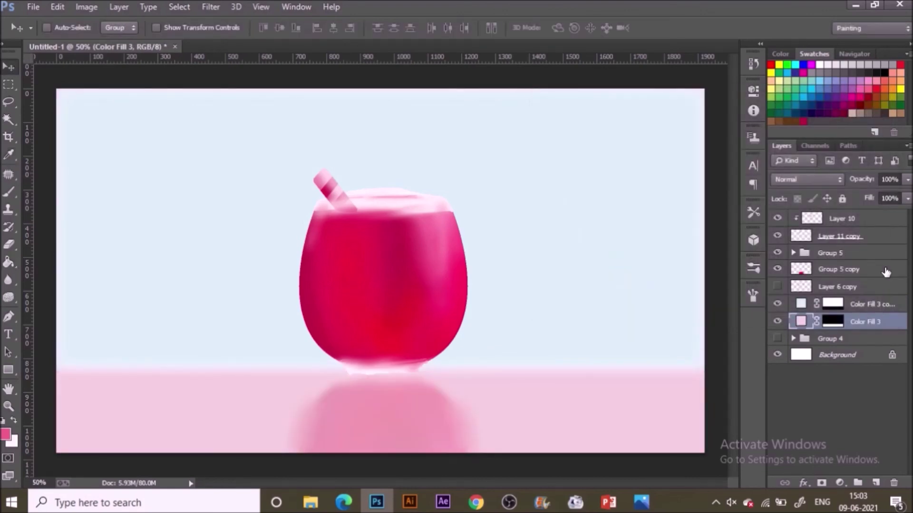
left_click(887, 253)
left_click(883, 217, "shift")
key("ctrl+j")
left_click_drag(884, 238, 870, 279)
key("ctrl+g")
Lower the duplicated glass group's opacity to 22% and shift it slightly left of the glass as a shadow
key("2")
key("2")
mouse_move(621, 302)
left_mouse_down()
mouse_move(611, 310)
mouse_move(605, 298)
left_mouse_up()
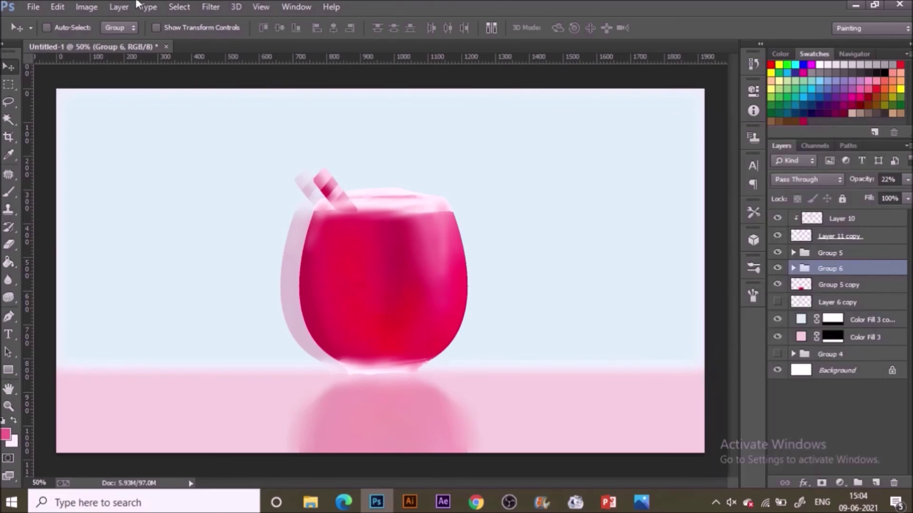
Merge the shadow group into one layer and apply a Gaussian Blur with a 9.6-pixel radius
key("ctrl+e")
left_click(210, 6)
mouse_move(218, 155)
left_click(470, 252)
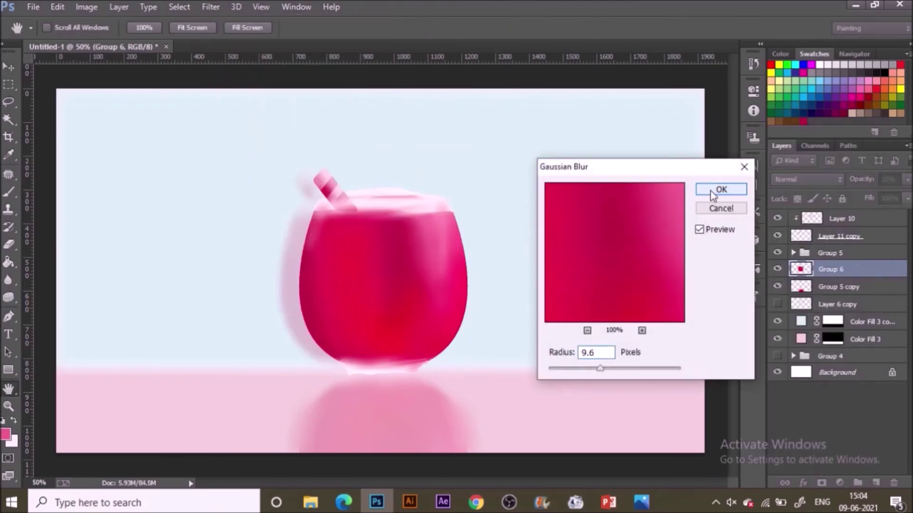
left_click(710, 190)
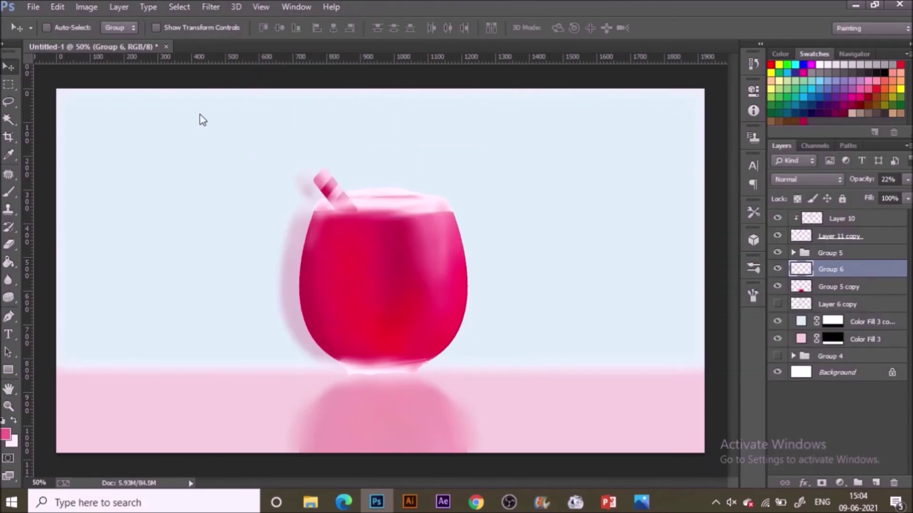
Duplicate the blurred shadow layer, offsetting the copy slightly to the right and down
mouse_move(339, 246)
left_mouse_down()
mouse_move(344, 263)
mouse_move(346, 248)
left_mouse_up()
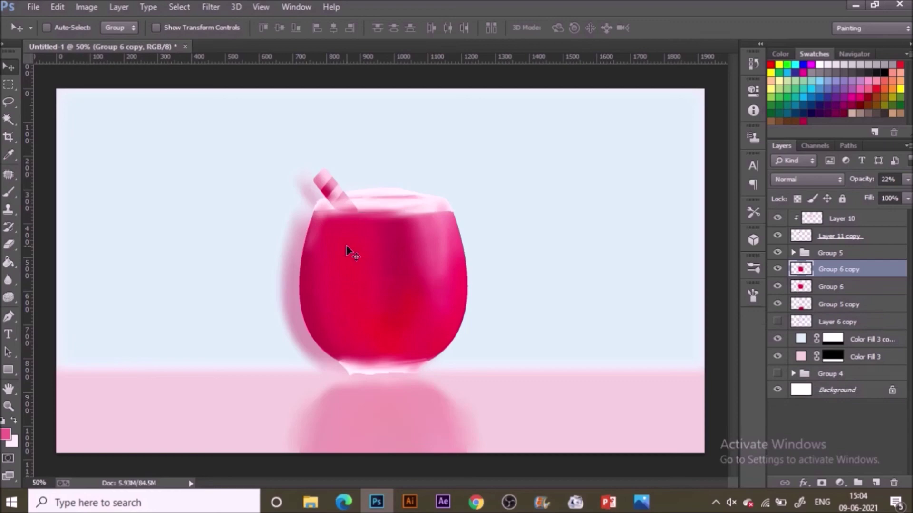